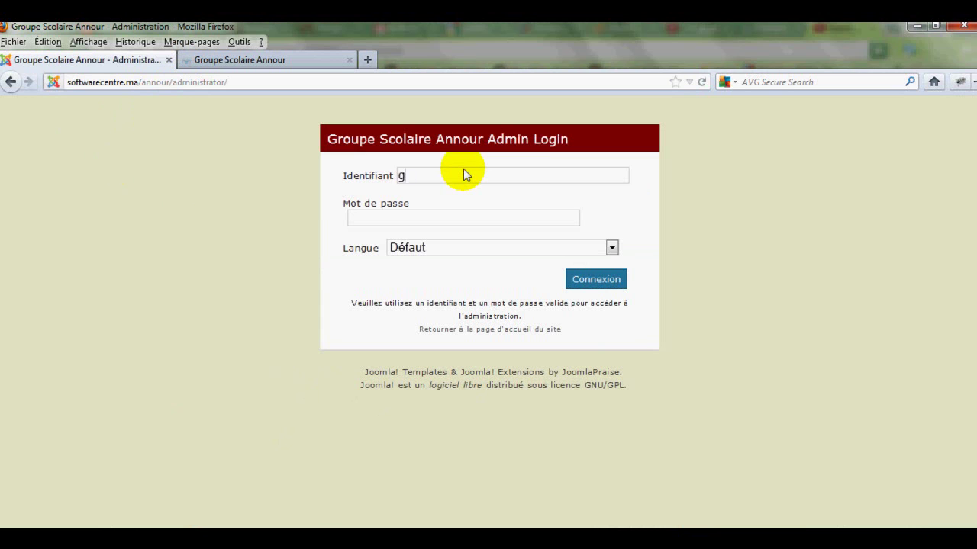
Log in to the Groupe Scolaire Annour administration with the account username and password, keeping the default language
{"action": "type", "text": "our"}
{"action": "key", "text": "Tab"}
{"action": "type", "text": "••••••••"}
{"action": "left_click", "coordinate": [590, 283]}
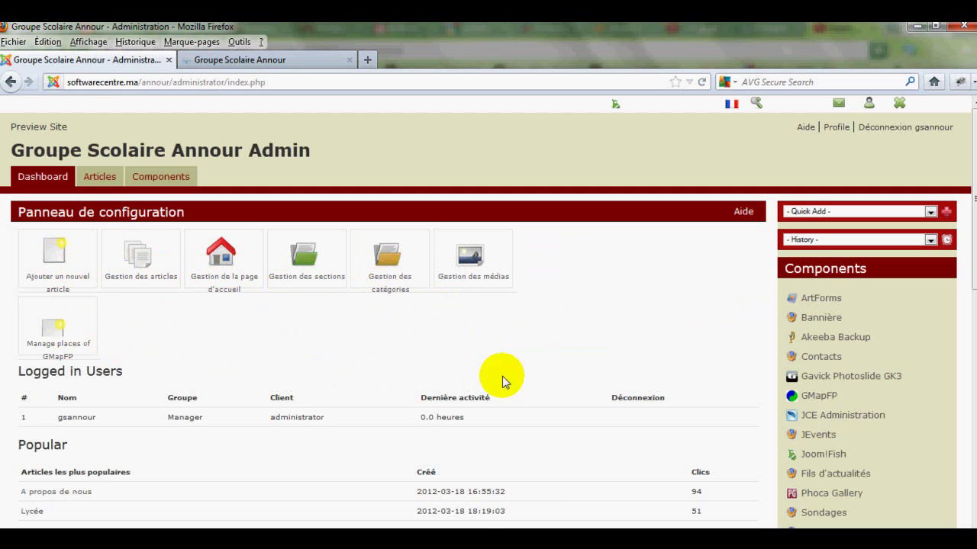
{"action": "mouse_move", "coordinate": [827, 305]}
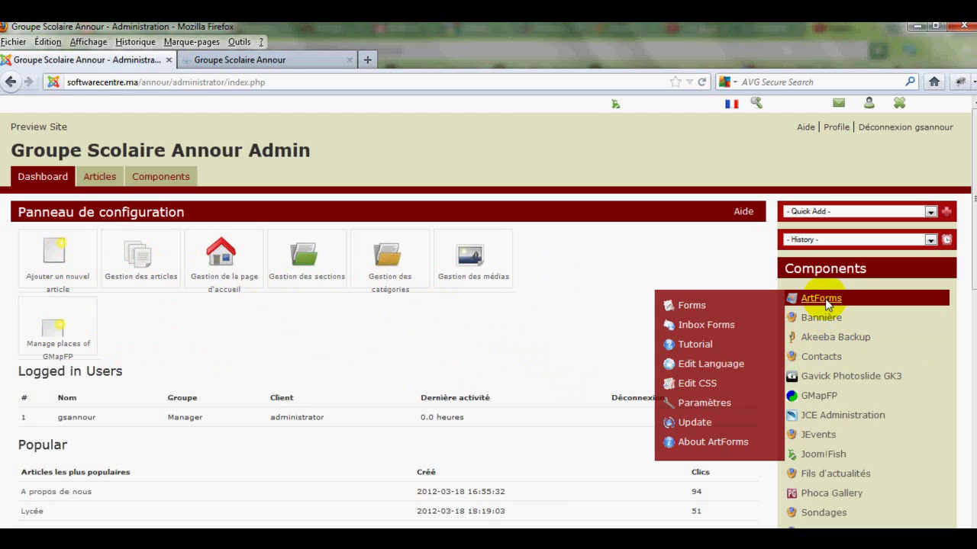
{"action": "mouse_move", "coordinate": [825, 422]}
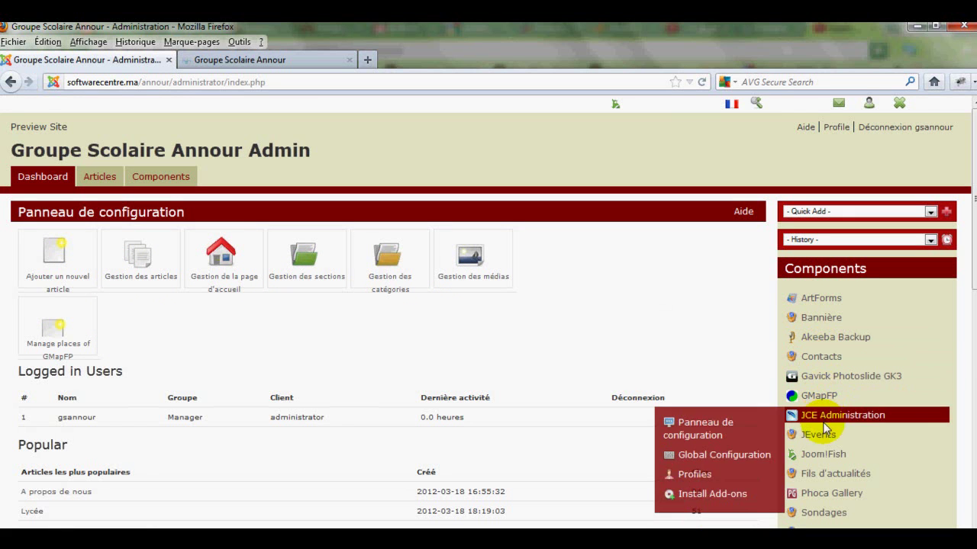
{"action": "scroll", "coordinate": [698, 331], "scroll_direction": "down", "scroll_amount": 2}
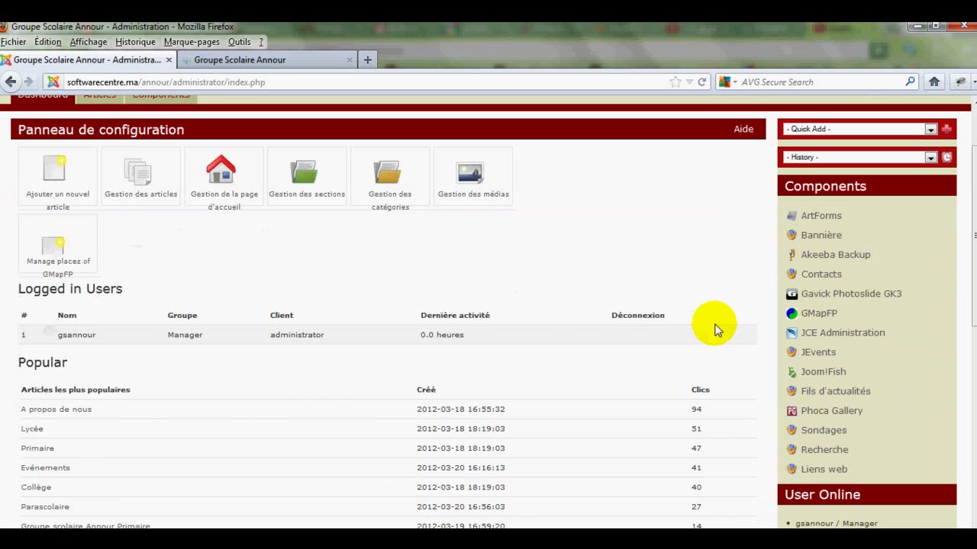
{"action": "mouse_move", "coordinate": [810, 321]}
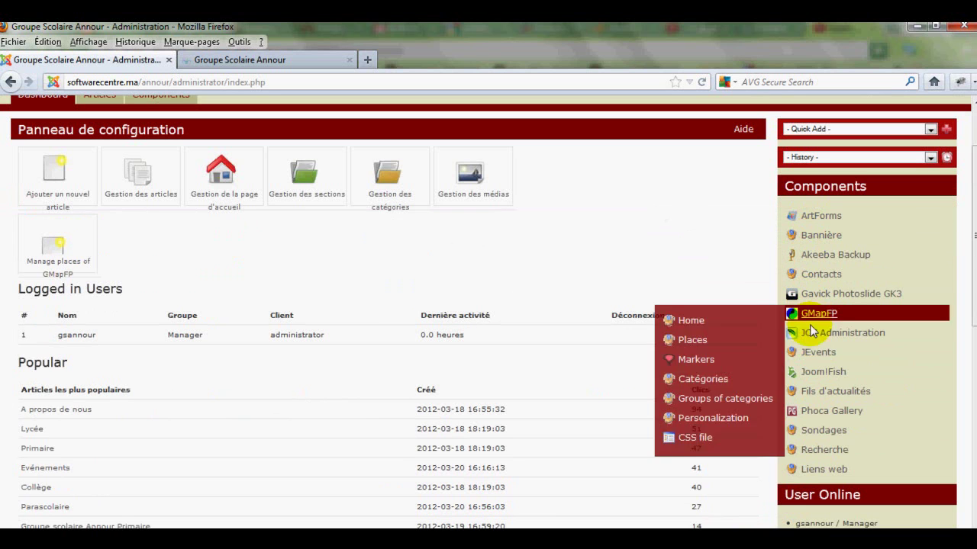
{"action": "mouse_move", "coordinate": [813, 473]}
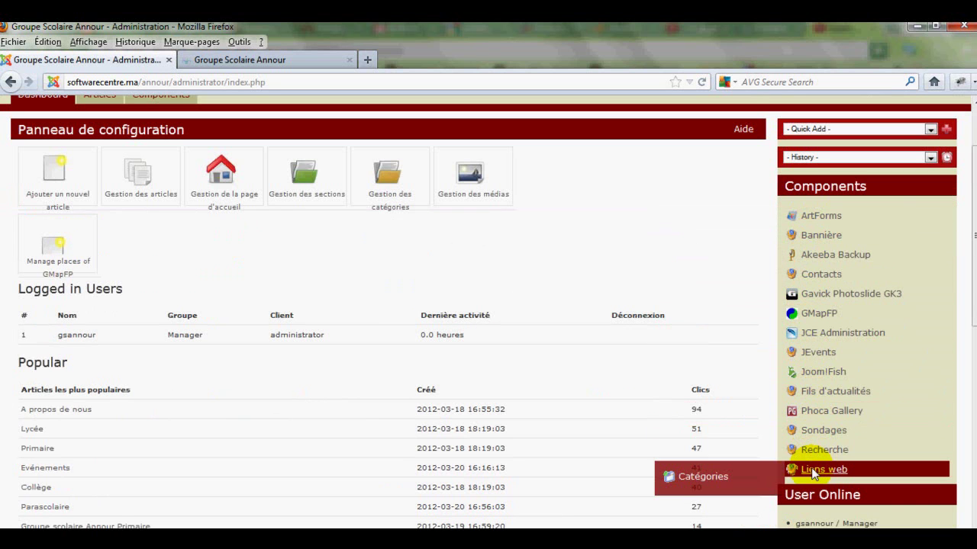
{"action": "scroll", "coordinate": [625, 262], "scroll_direction": "up", "scroll_amount": 2}
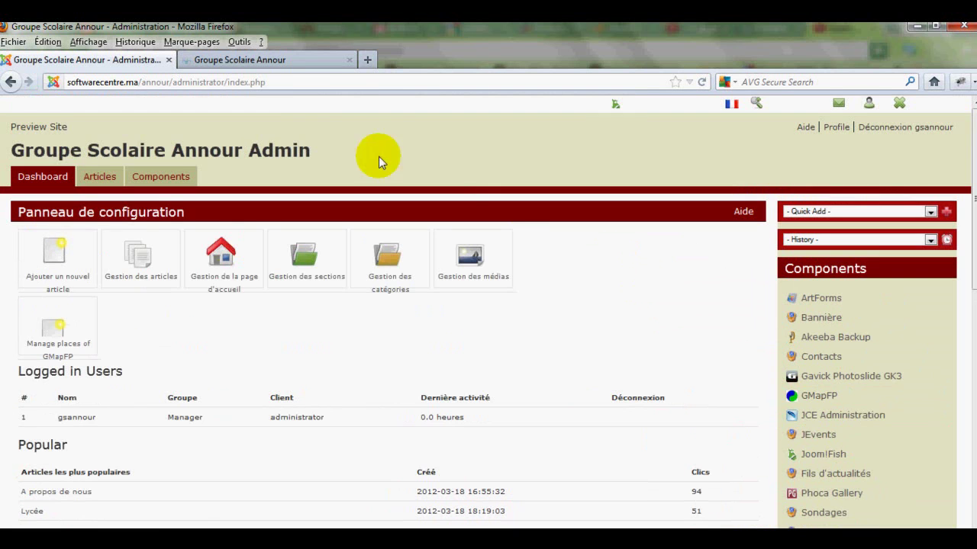
Switch to the public Groupe Scolaire Annour site and look through the first six images of the home page slideshow
{"action": "left_click", "coordinate": [271, 58]}
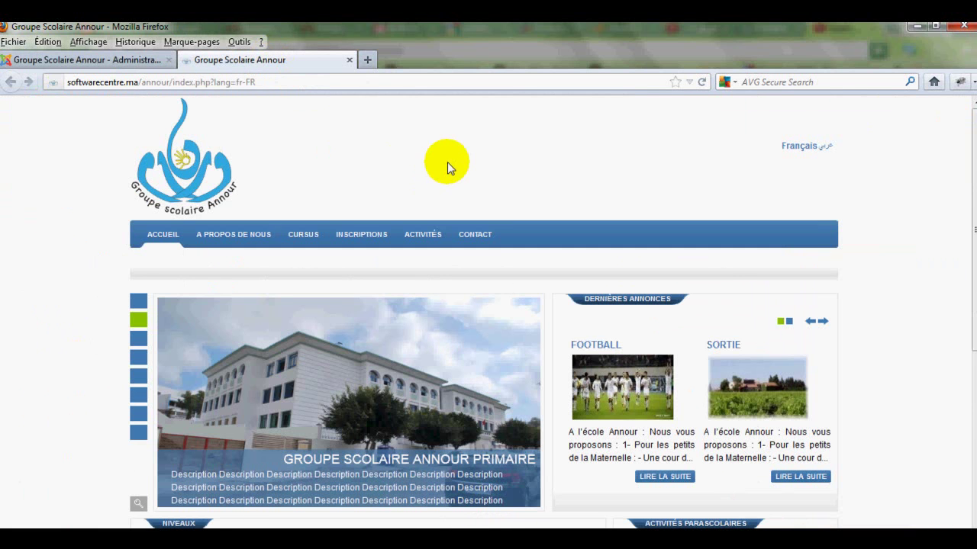
{"action": "scroll", "coordinate": [447, 162], "scroll_direction": "down", "scroll_amount": 2}
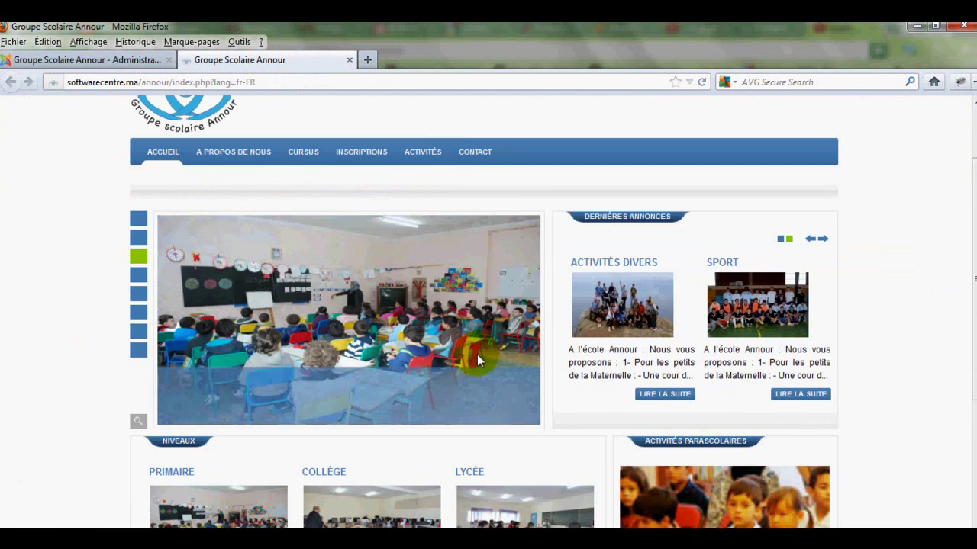
{"action": "left_click", "coordinate": [132, 222]}
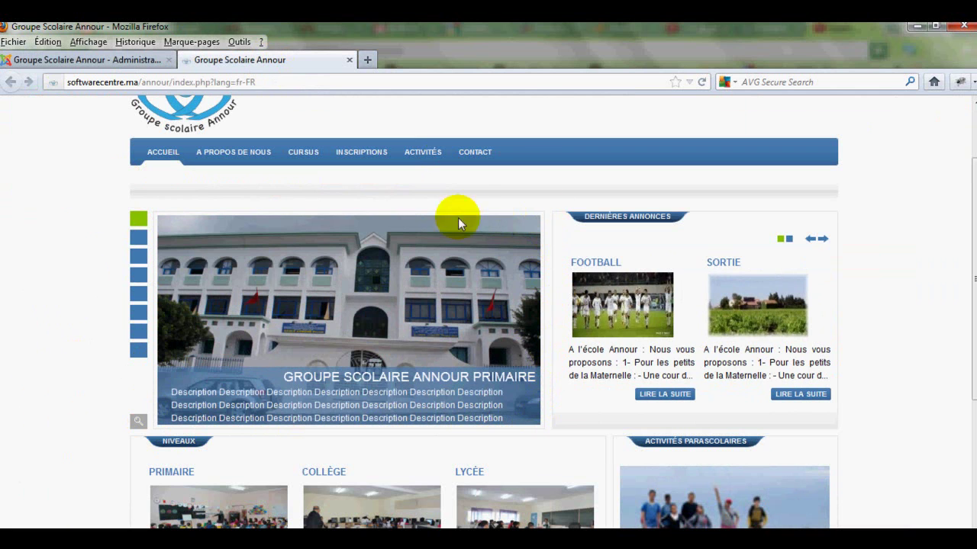
{"action": "left_click", "coordinate": [140, 242]}
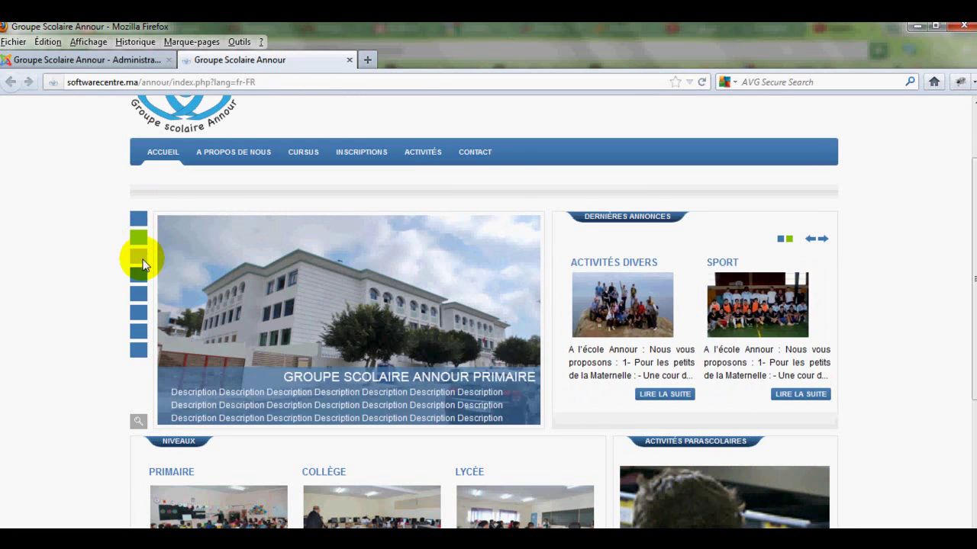
{"action": "left_click", "coordinate": [142, 259]}
{"action": "left_click", "coordinate": [142, 278]}
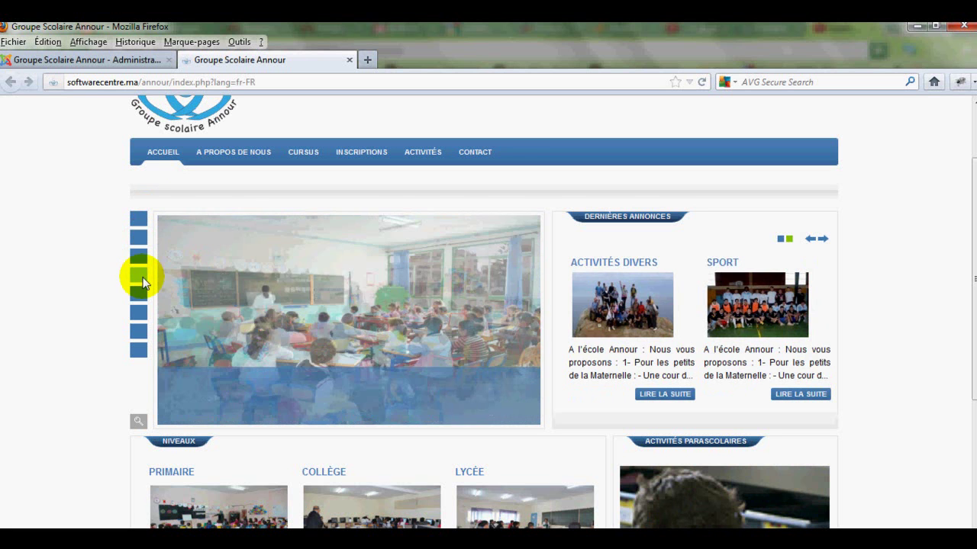
{"action": "left_click", "coordinate": [140, 297]}
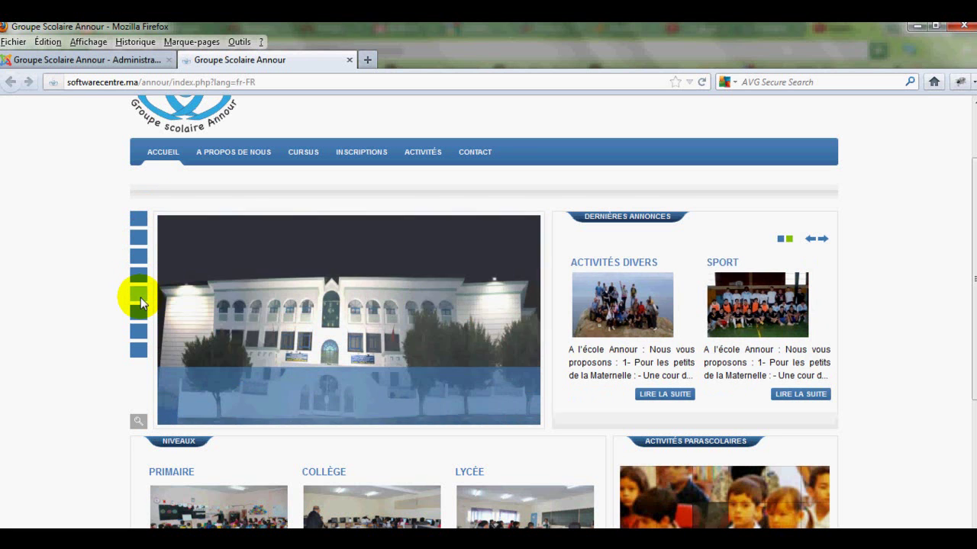
{"action": "left_click", "coordinate": [138, 312]}
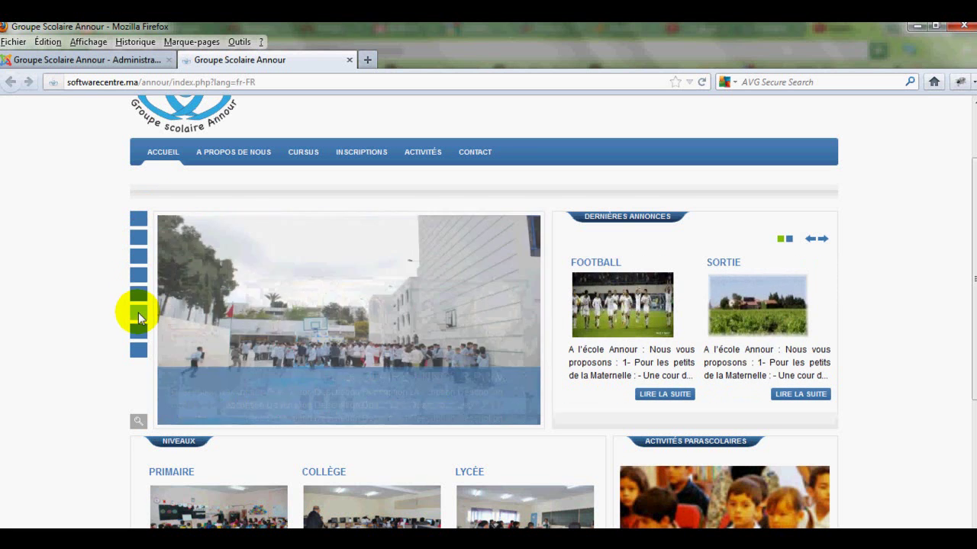
Open the article linked from the slideshow caption, examine its title, and return to the home page slideshow
{"action": "left_click", "coordinate": [341, 386]}
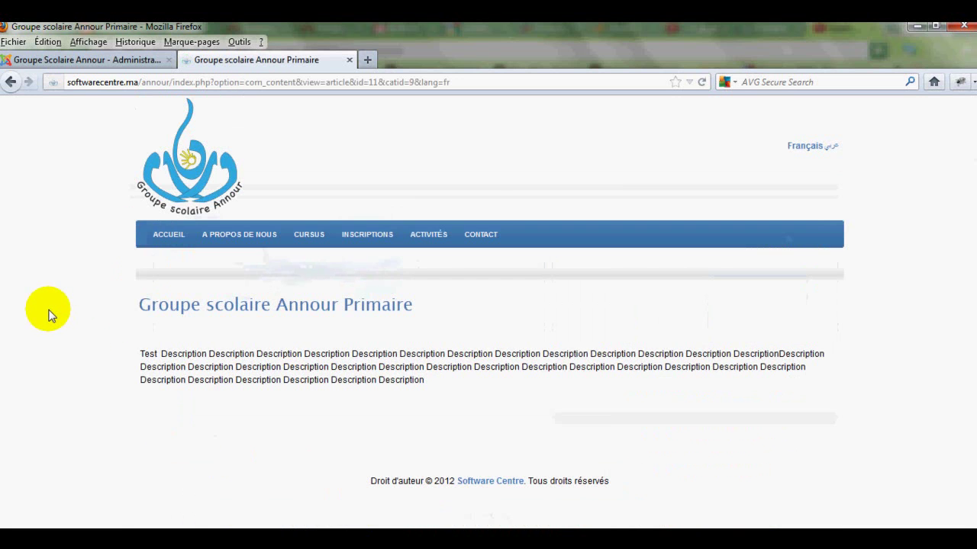
{"action": "left_click_drag", "start_coordinate": [413, 307], "coordinate": [141, 317]}
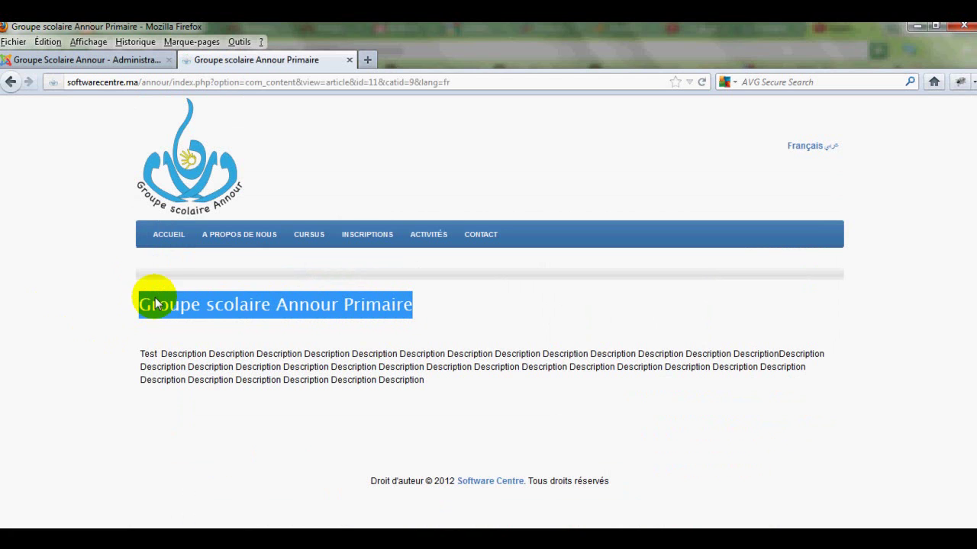
{"action": "left_click", "coordinate": [162, 234]}
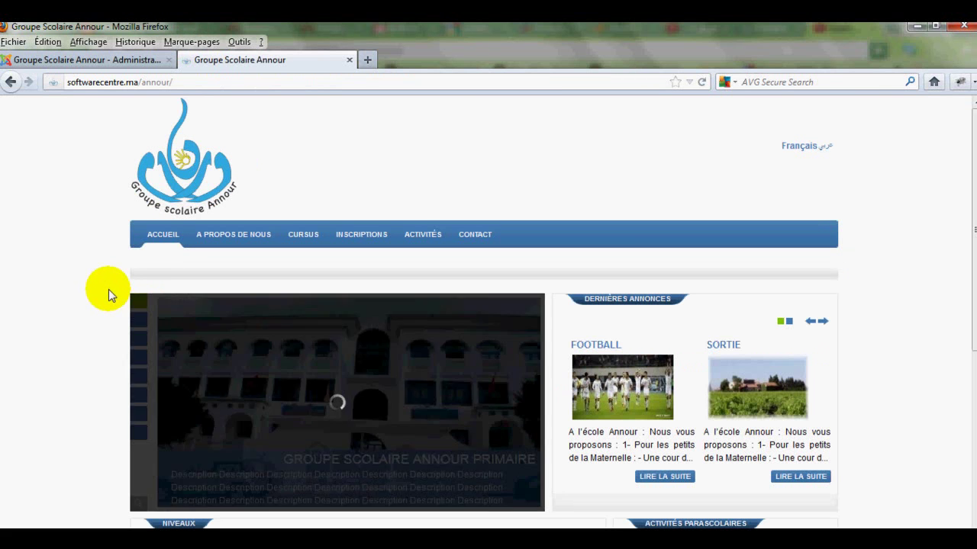
{"action": "scroll", "coordinate": [108, 289], "scroll_direction": "down", "scroll_amount": 2}
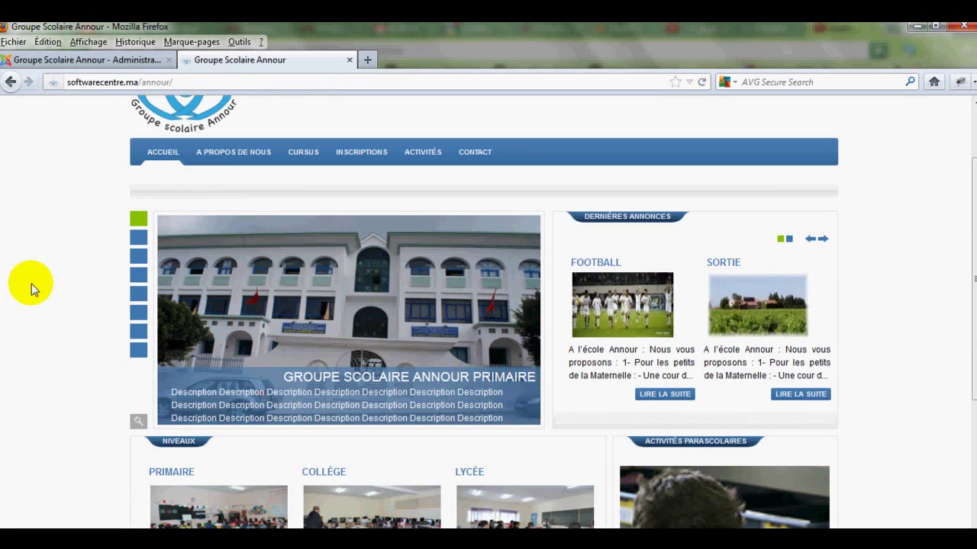
Return to the administration, open the article management list, and filter it by the category Groupe Annour
{"action": "left_click", "coordinate": [131, 64]}
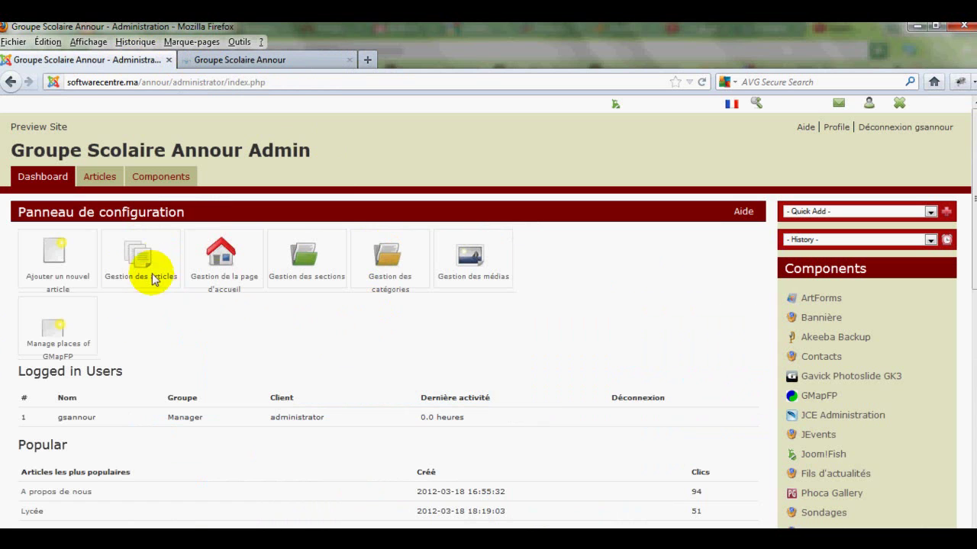
{"action": "left_click", "coordinate": [150, 254]}
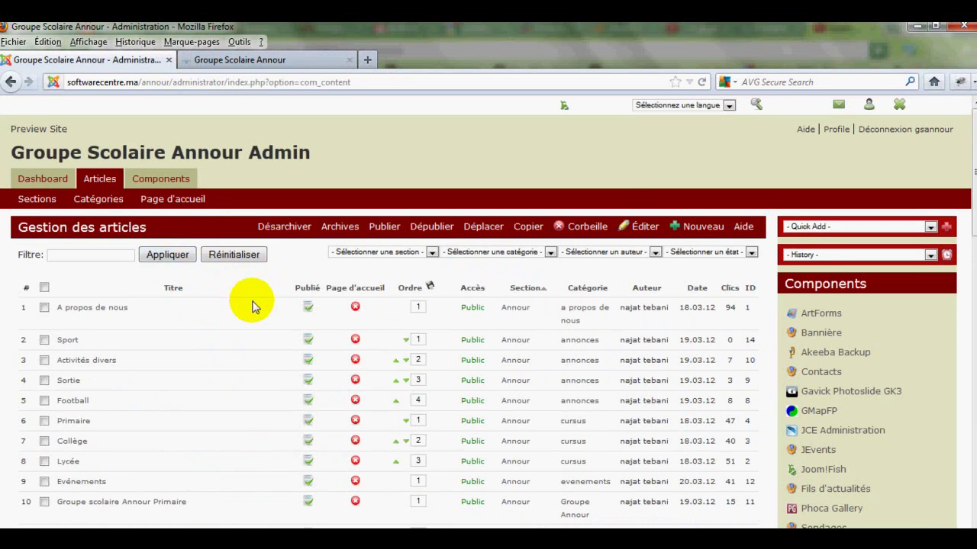
{"action": "scroll", "coordinate": [281, 312], "scroll_direction": "down", "scroll_amount": 4}
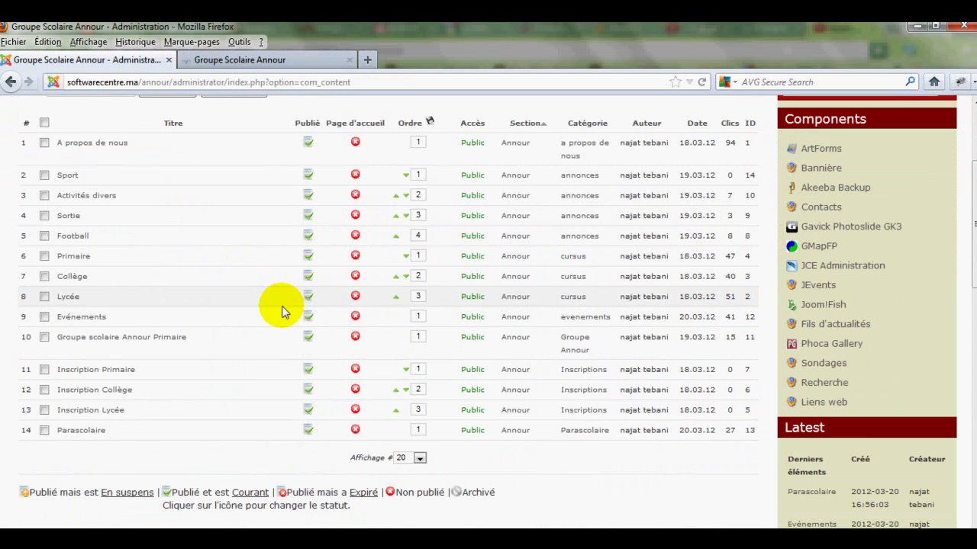
{"action": "scroll", "coordinate": [281, 311], "scroll_direction": "up", "scroll_amount": 2}
{"action": "left_click", "coordinate": [497, 170]}
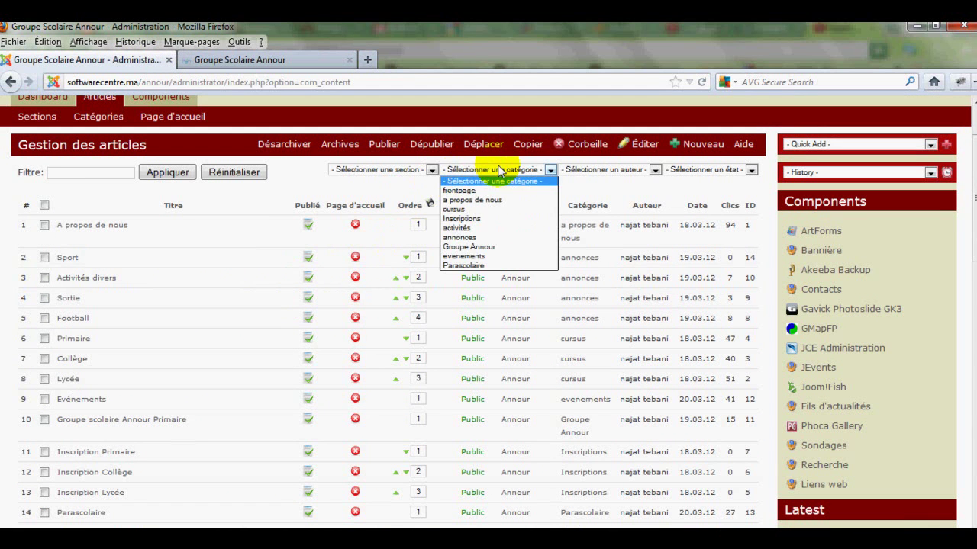
{"action": "left_click", "coordinate": [468, 247]}
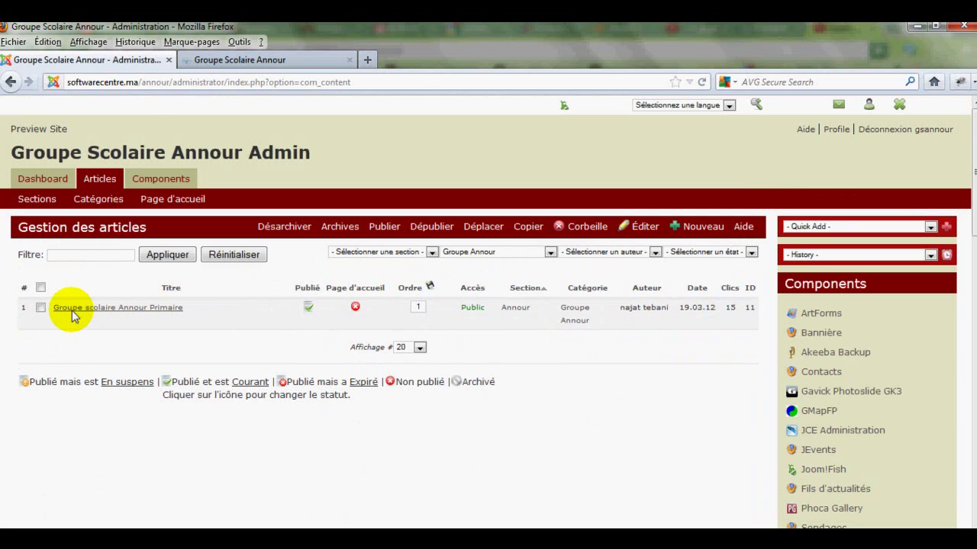
Check the slideshow caption title on the public site against the filtered article, and return to the administration
{"action": "left_click", "coordinate": [240, 59]}
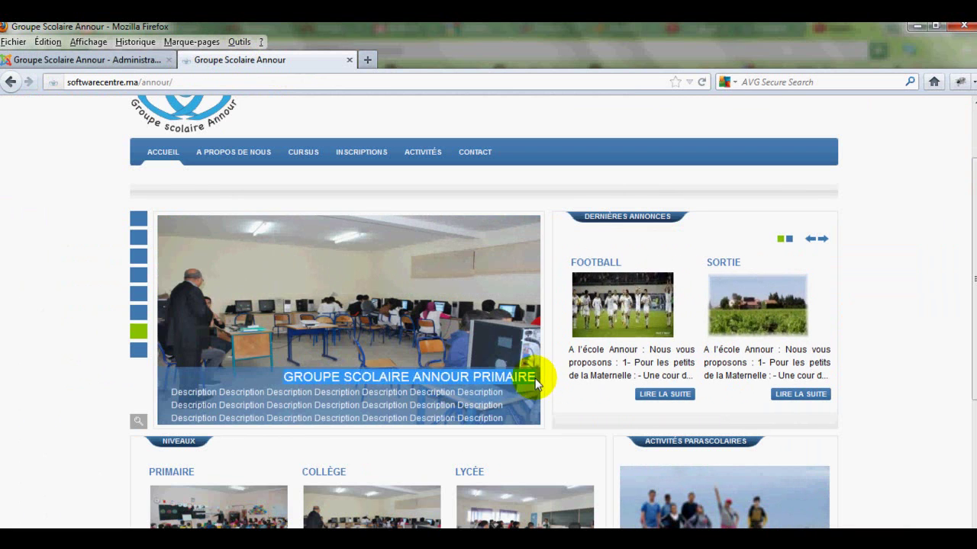
{"action": "left_click_drag", "start_coordinate": [536, 379], "coordinate": [500, 380]}
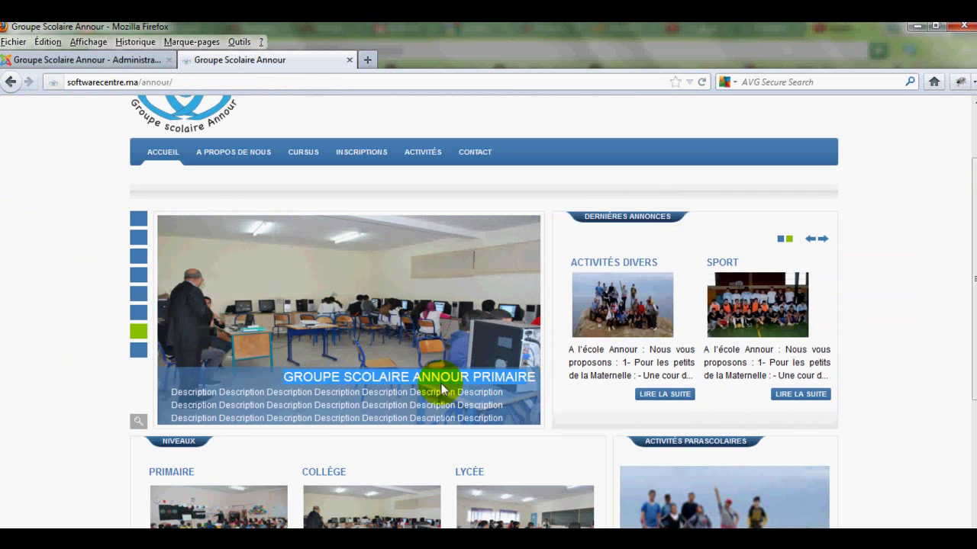
{"action": "left_click", "coordinate": [141, 60]}
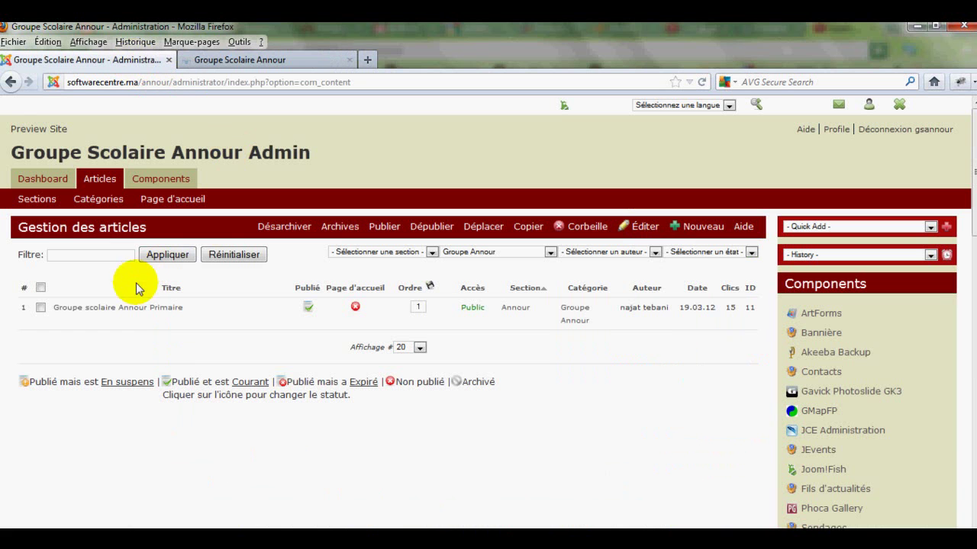
Open the article "Groupe scolaire Annour Primaire" for editing and replace the word "Test" at the start of its text with "Description"
{"action": "left_click", "coordinate": [123, 308]}
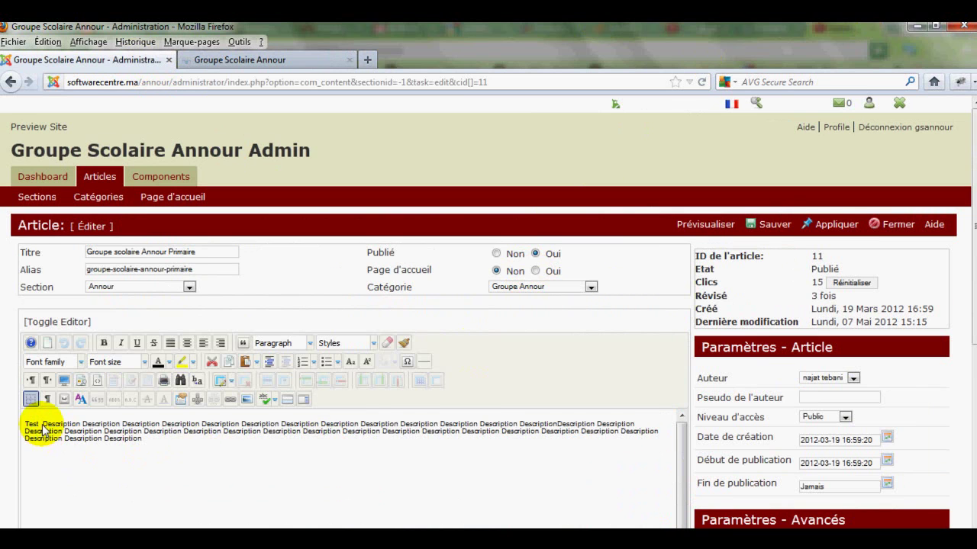
{"action": "scroll", "coordinate": [181, 458], "scroll_direction": "down", "scroll_amount": 1}
{"action": "scroll", "coordinate": [184, 458], "scroll_direction": "down", "scroll_amount": 2}
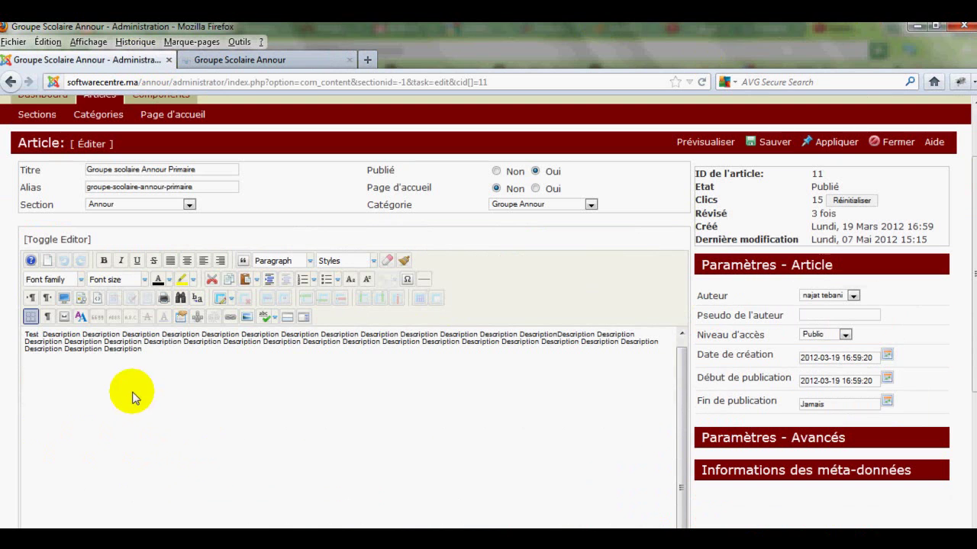
{"action": "double_click", "coordinate": [32, 338]}
{"action": "type", "text": "Description"}
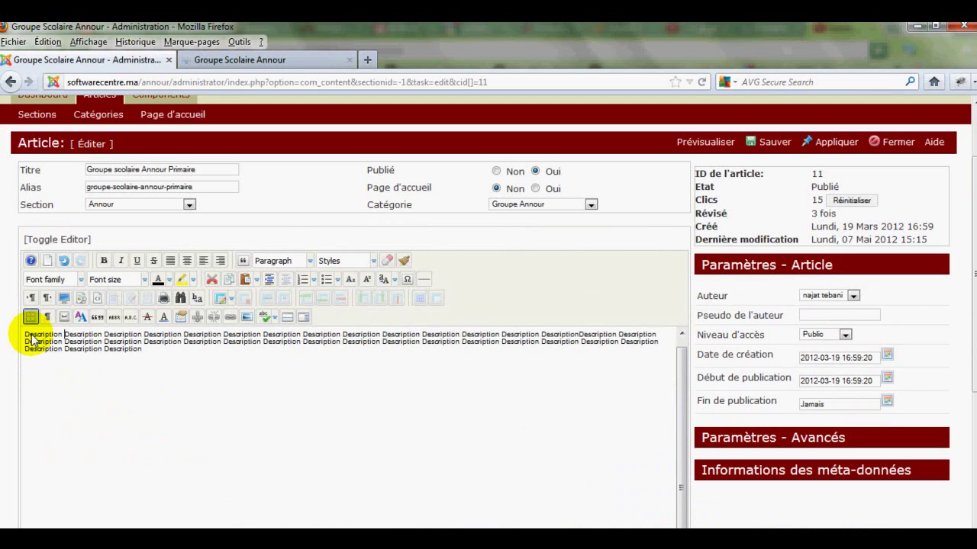
Append one more "Description" to the end of the article's text and save the article
{"action": "left_click", "coordinate": [159, 354]}
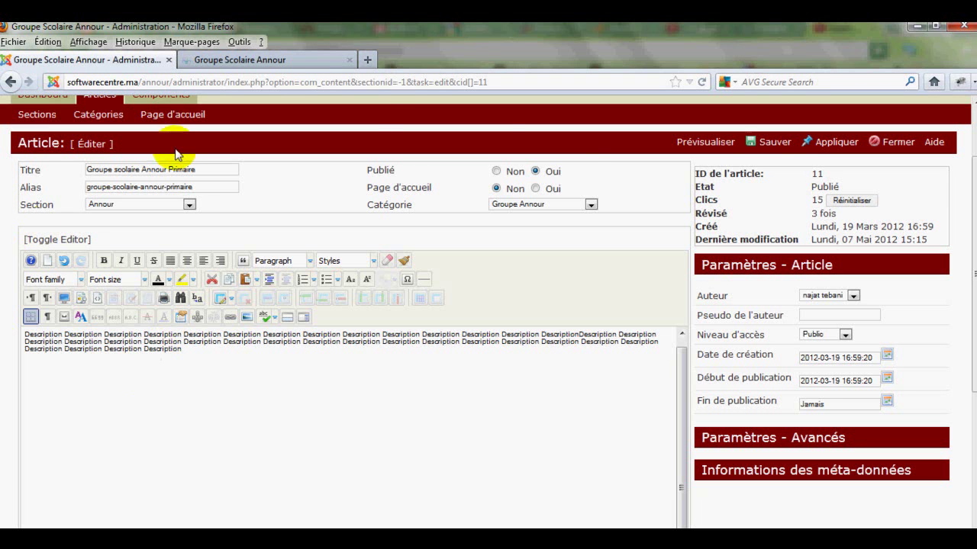
{"action": "left_click", "coordinate": [771, 144]}
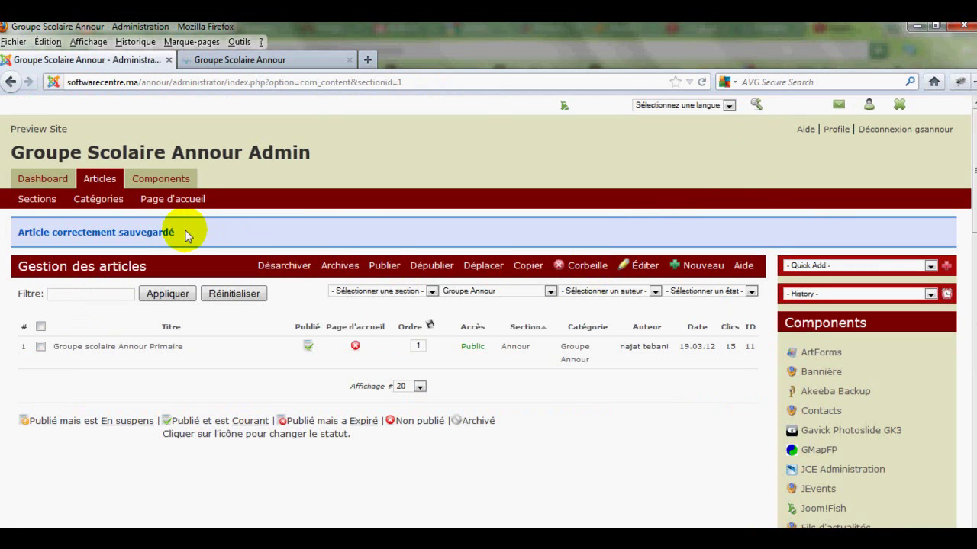
{"action": "left_click_drag", "start_coordinate": [175, 233], "coordinate": [50, 233]}
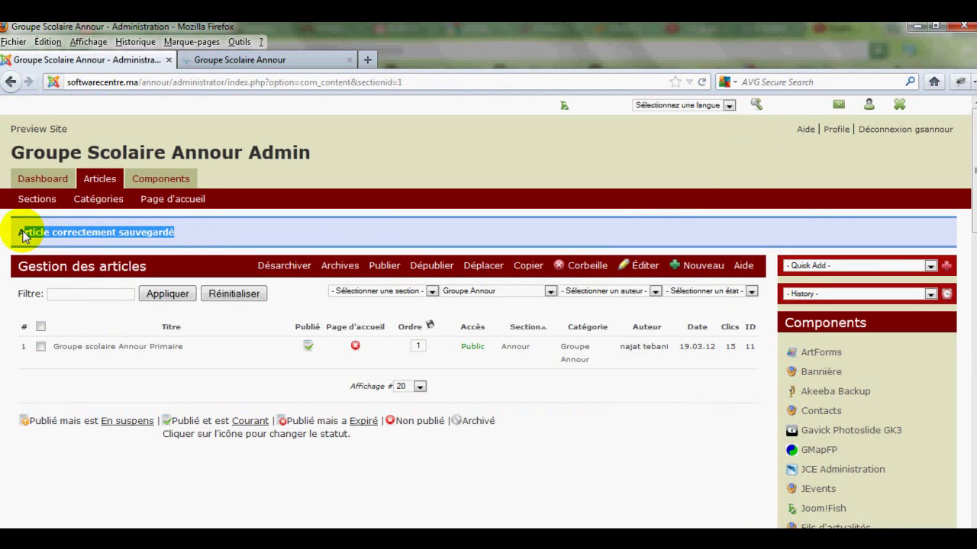
{"action": "left_click", "coordinate": [226, 246]}
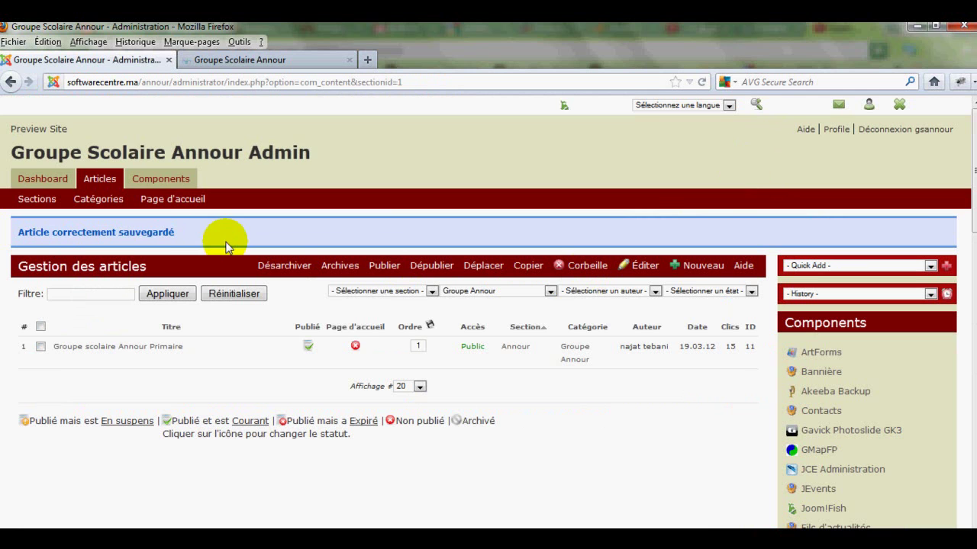
Reload the public home page, open the article behind the slideshow caption, check its edited description text, and return to the home page
{"action": "left_click", "coordinate": [233, 62]}
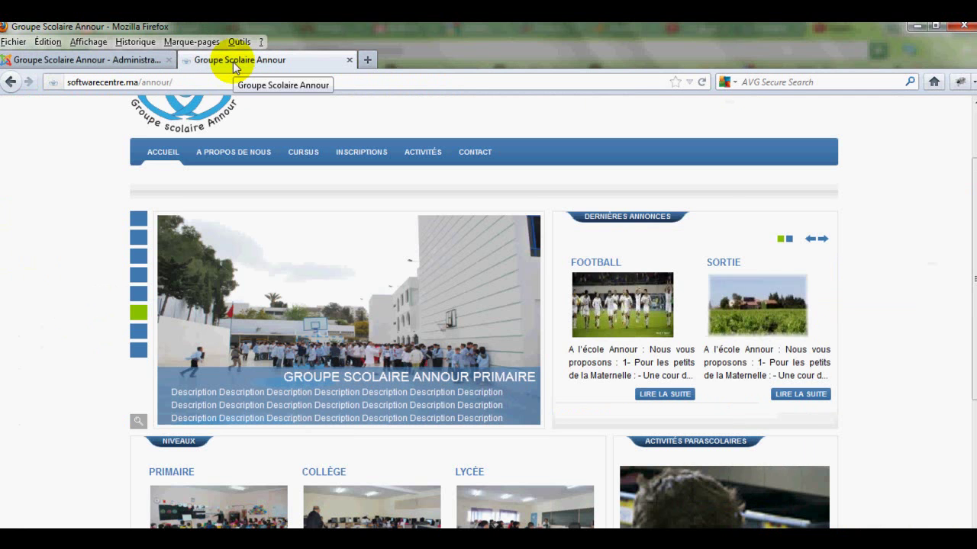
{"action": "left_click", "coordinate": [223, 82]}
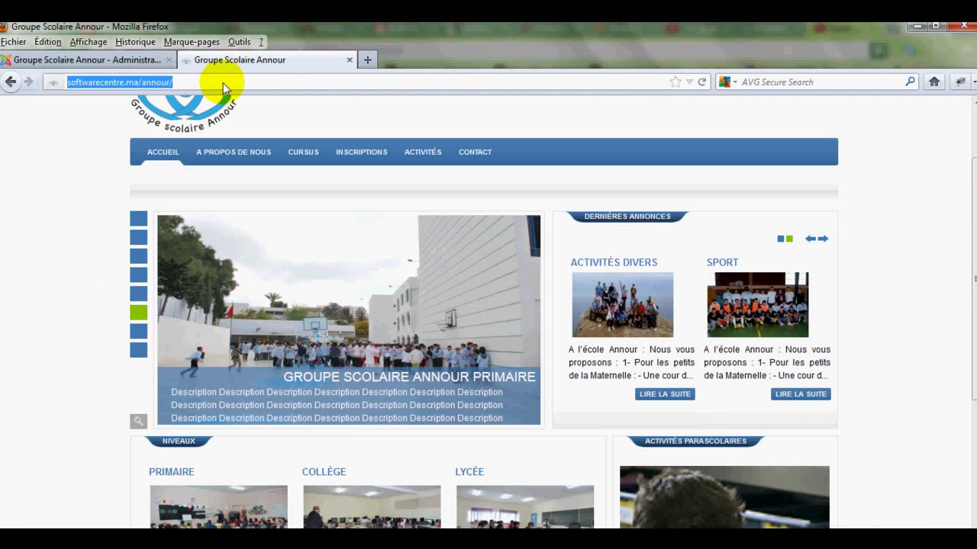
{"action": "left_click", "coordinate": [701, 81]}
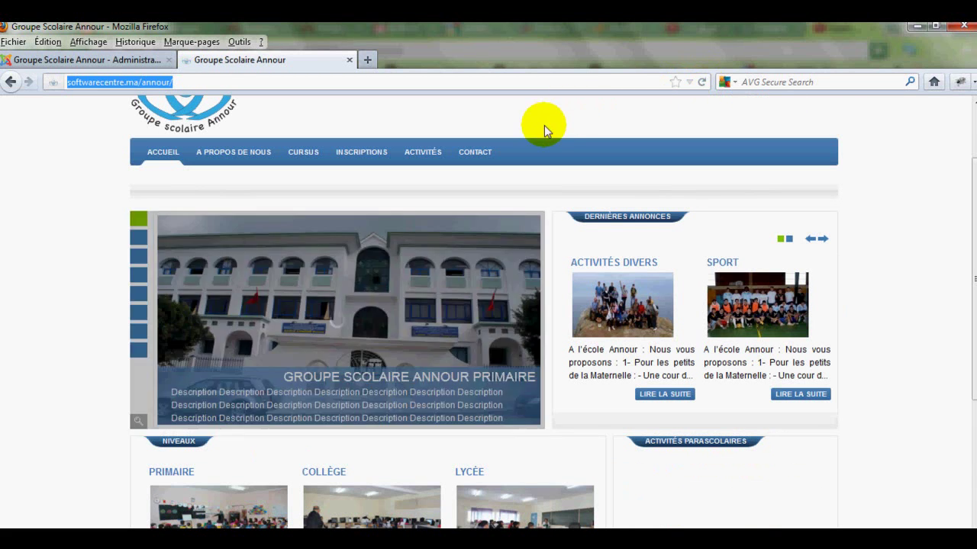
{"action": "left_click", "coordinate": [425, 378]}
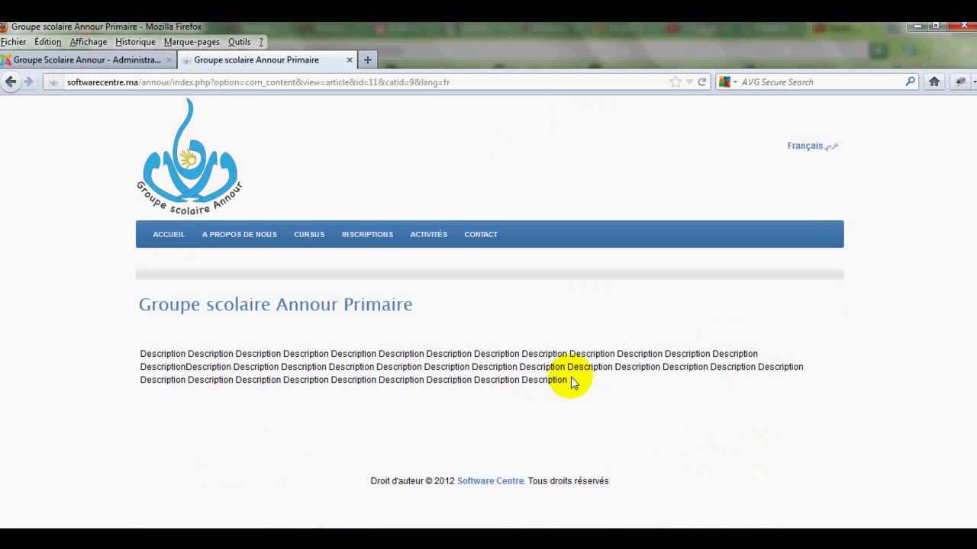
{"action": "left_click_drag", "start_coordinate": [572, 381], "coordinate": [141, 356]}
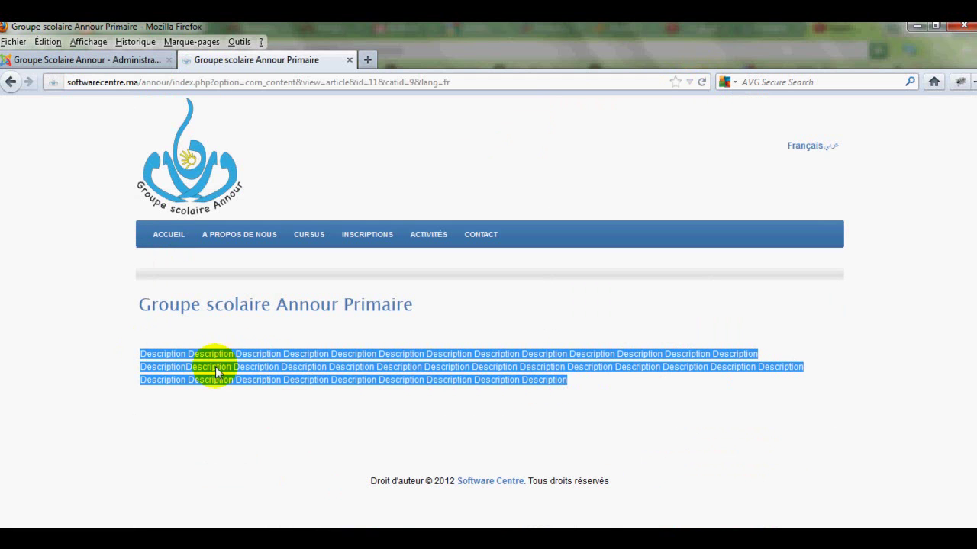
{"action": "left_click", "coordinate": [486, 326]}
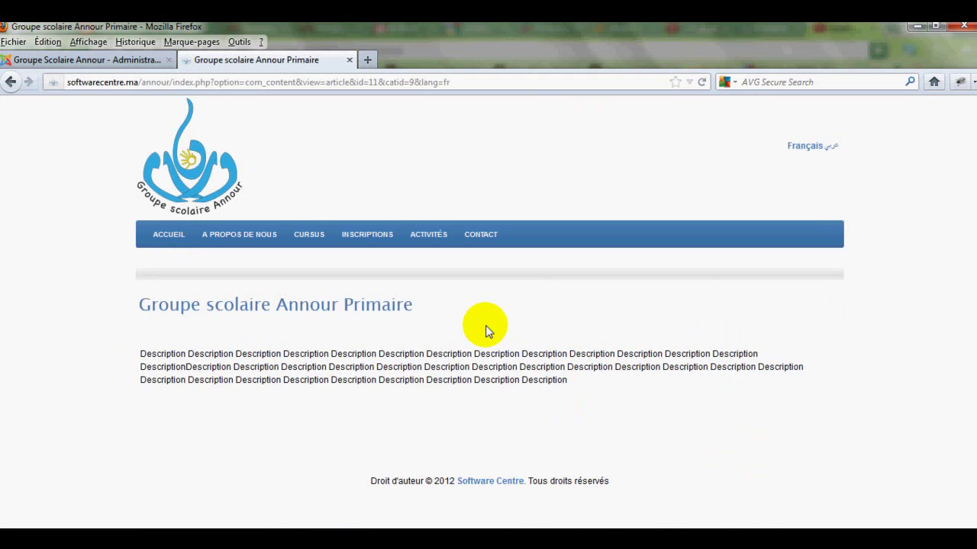
{"action": "left_click", "coordinate": [170, 235]}
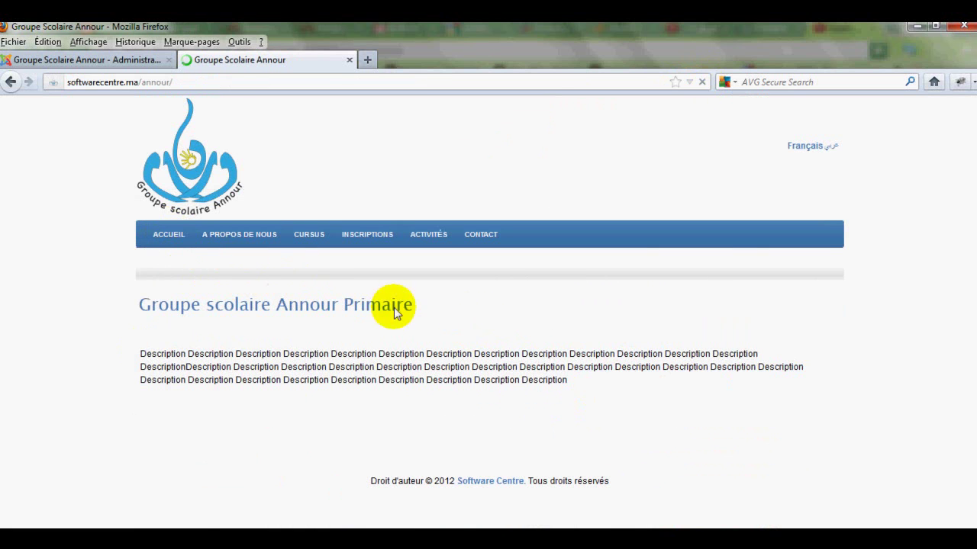
Back in the administration, copy the full text of the article "Groupe scolaire Annour Primaire" and close it
{"action": "left_click", "coordinate": [132, 61]}
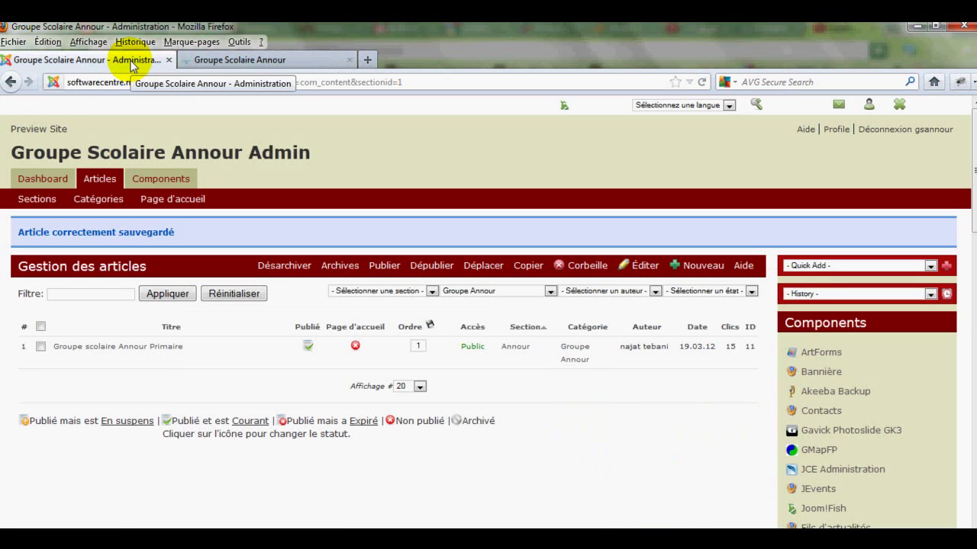
{"action": "left_click", "coordinate": [135, 348]}
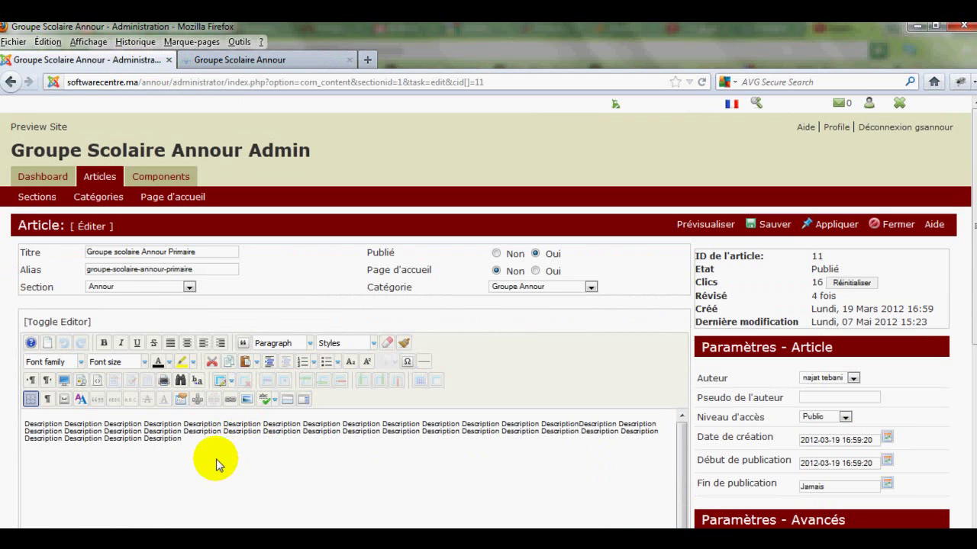
{"action": "key", "text": "ctrl+a"}
{"action": "key", "text": "ctrl+c"}
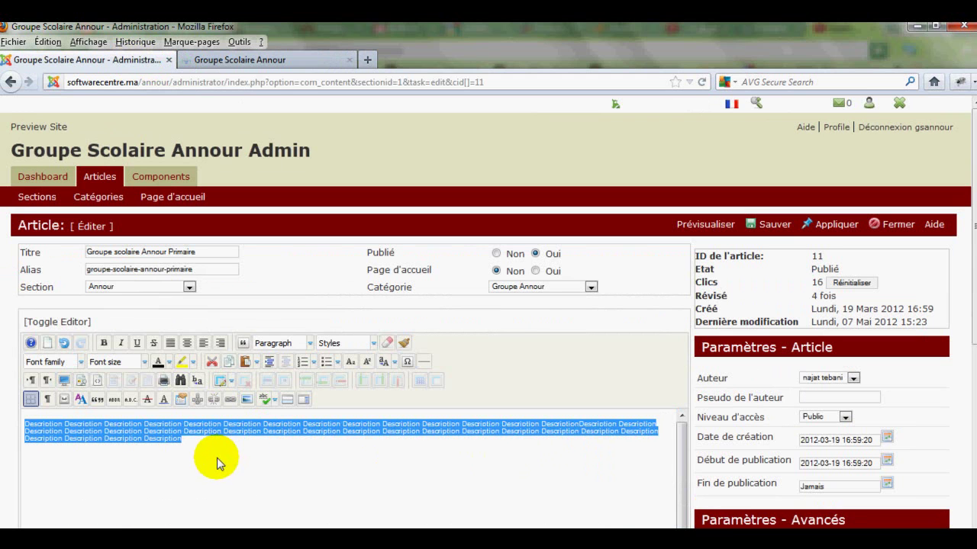
{"action": "left_click", "coordinate": [217, 463]}
{"action": "left_click", "coordinate": [894, 223]}
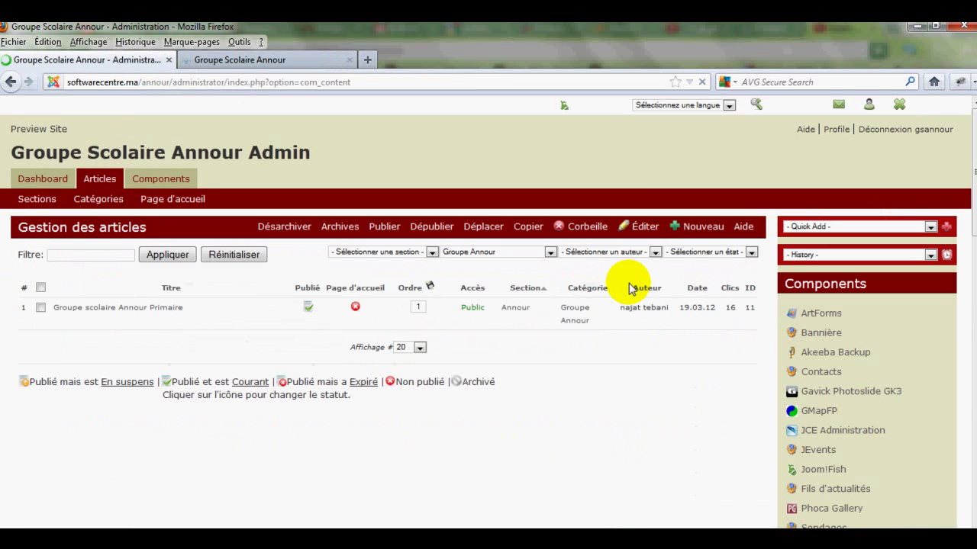
Create and save an article titled "GS Annour" containing the copied description text, and check its ID in the article list
{"action": "left_click", "coordinate": [699, 227]}
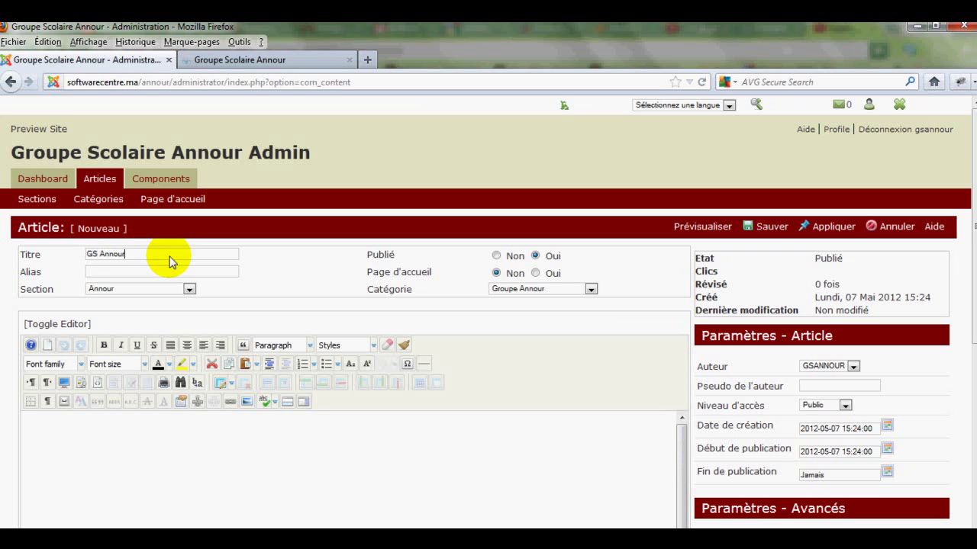
{"action": "left_click", "coordinate": [116, 465]}
{"action": "key", "text": "ctrl+v"}
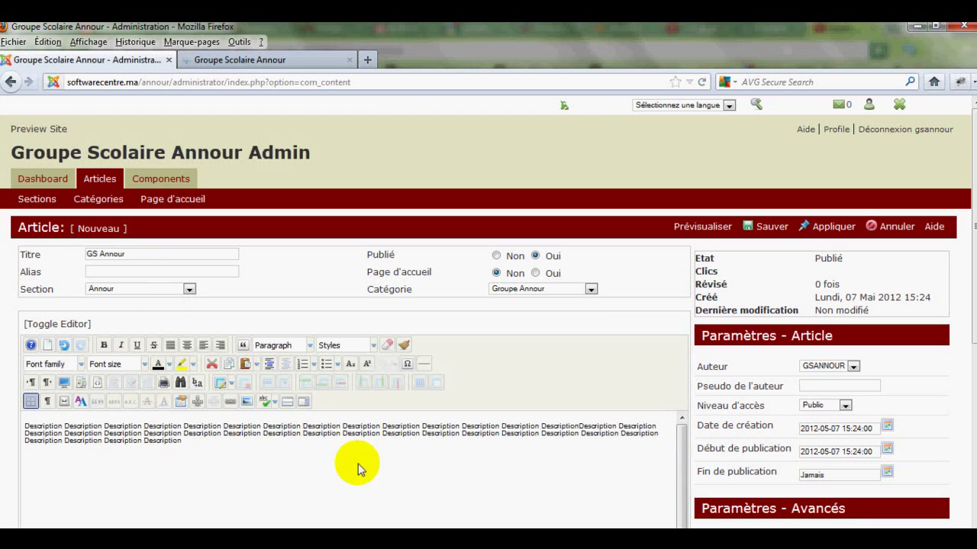
{"action": "left_click", "coordinate": [770, 228]}
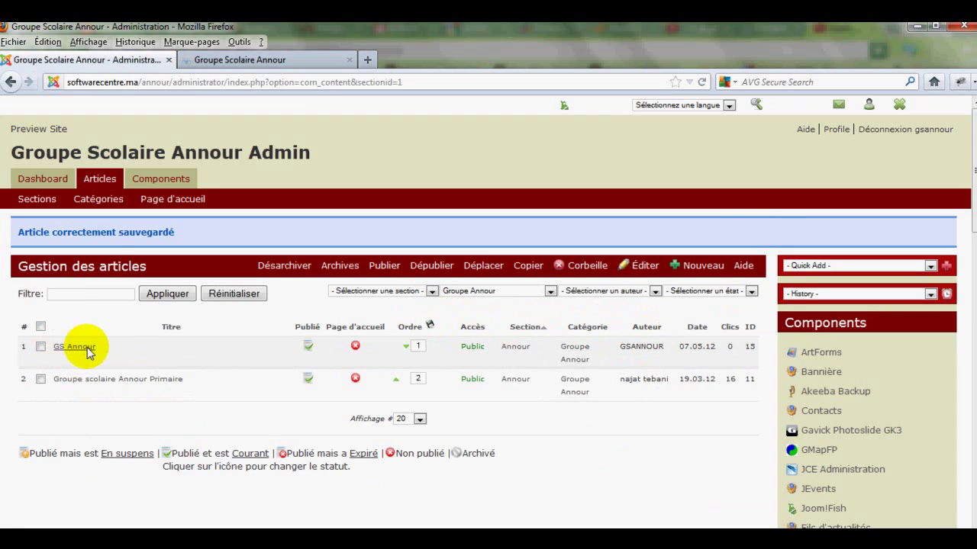
{"action": "double_click", "coordinate": [751, 347]}
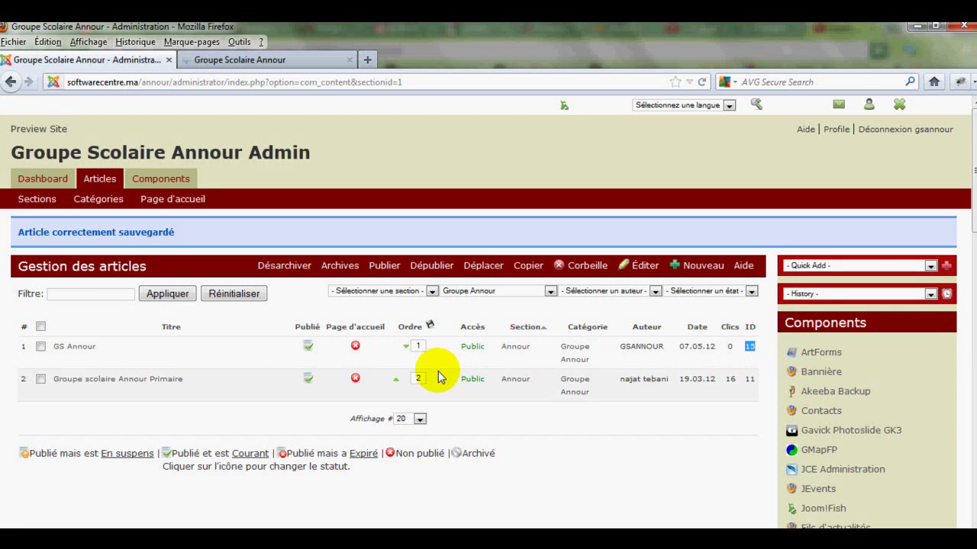
Open the Gavick Photoslide GK3 component and display the slides of the Frontpage group
{"action": "mouse_move", "coordinate": [816, 413]}
{"action": "left_click", "coordinate": [821, 432]}
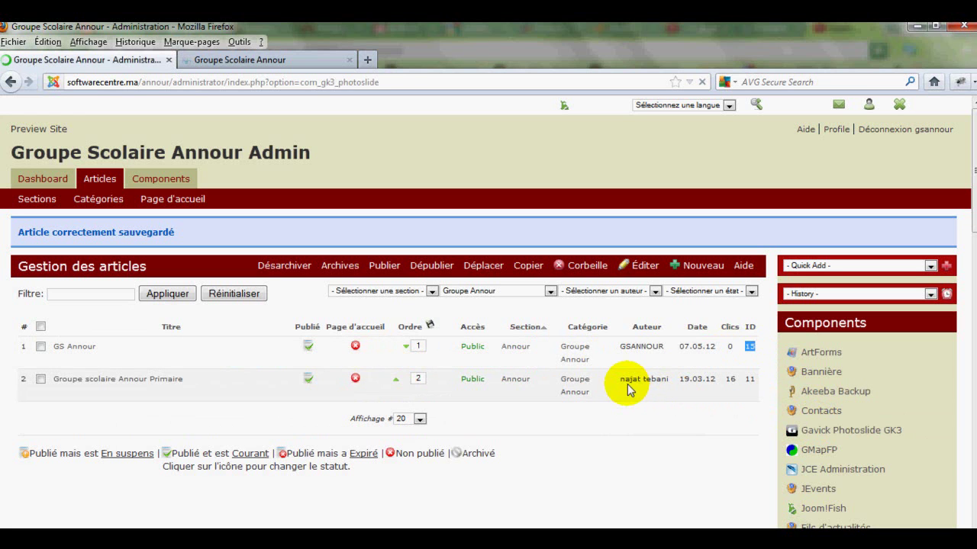
{"action": "left_click", "coordinate": [189, 319]}
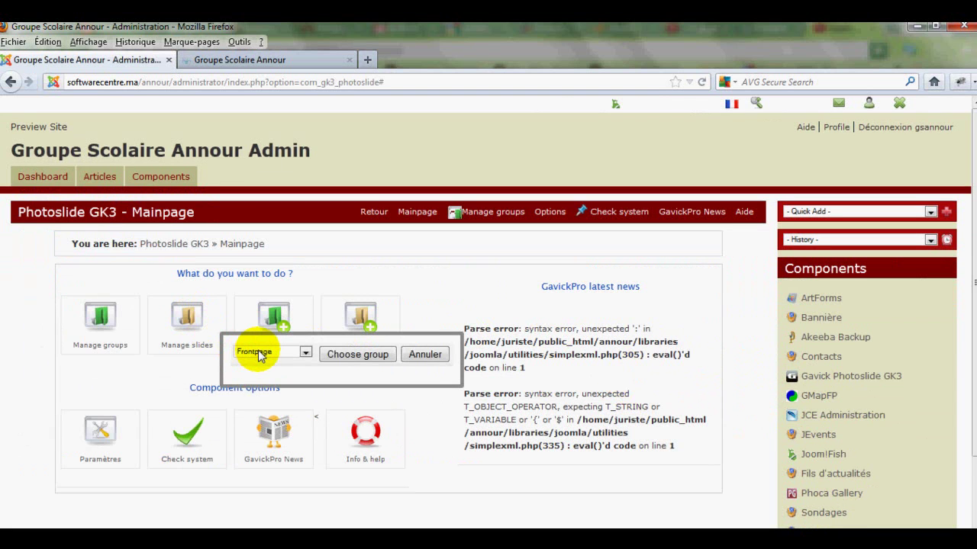
{"action": "left_click", "coordinate": [303, 354]}
{"action": "left_click", "coordinate": [298, 353]}
{"action": "left_click", "coordinate": [357, 357]}
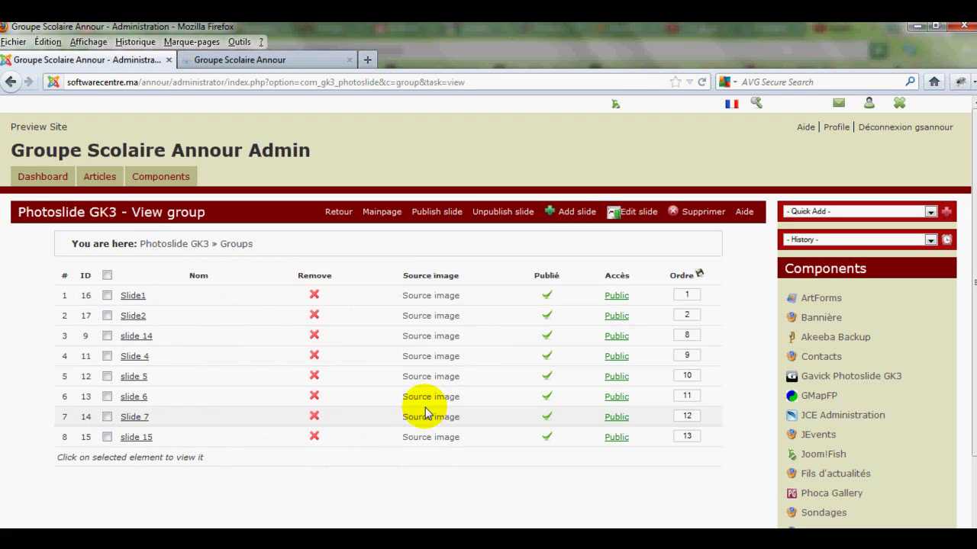
Start a new slide named "slide30" and attach the JPG picture of the ship from the desktop as its image
{"action": "left_click", "coordinate": [572, 212]}
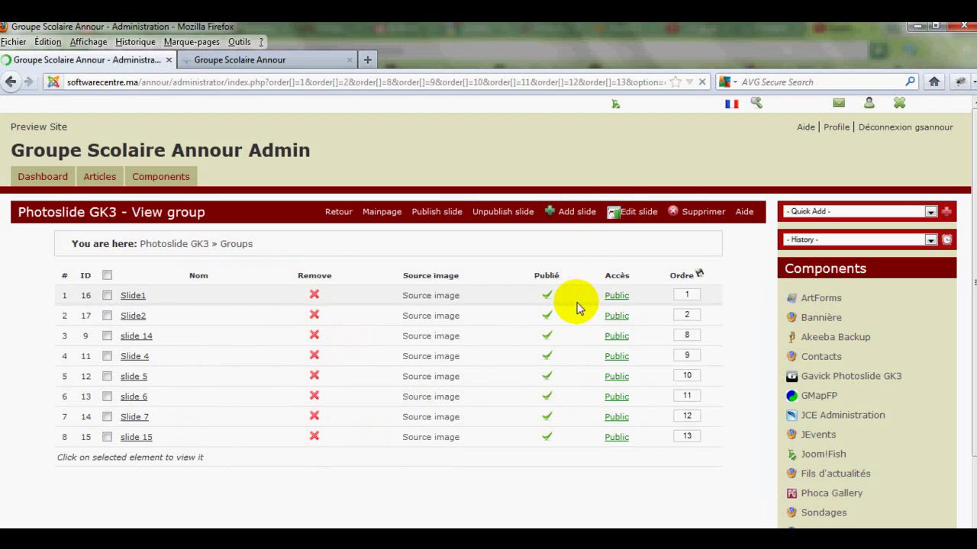
{"action": "left_click", "coordinate": [268, 272]}
{"action": "type", "text": "slide30"}
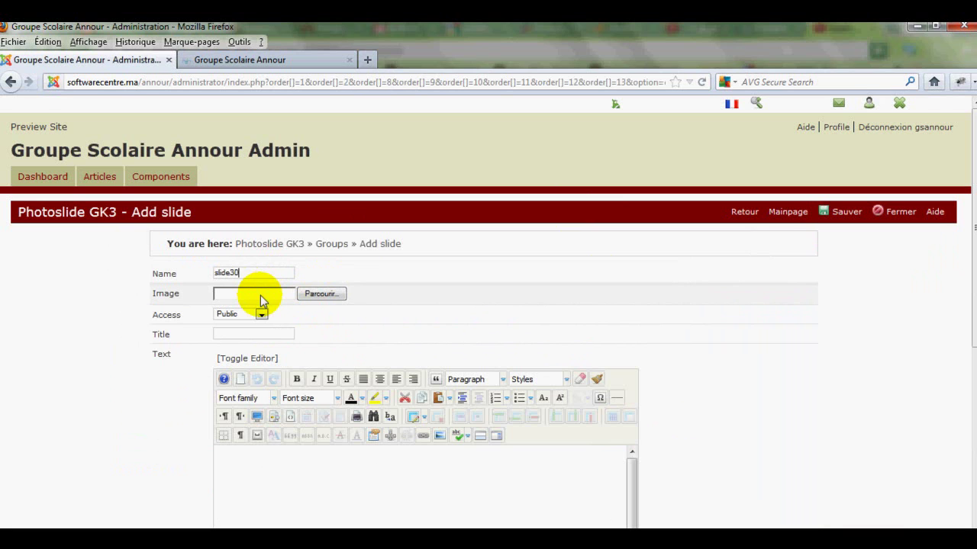
{"action": "left_click", "coordinate": [315, 296]}
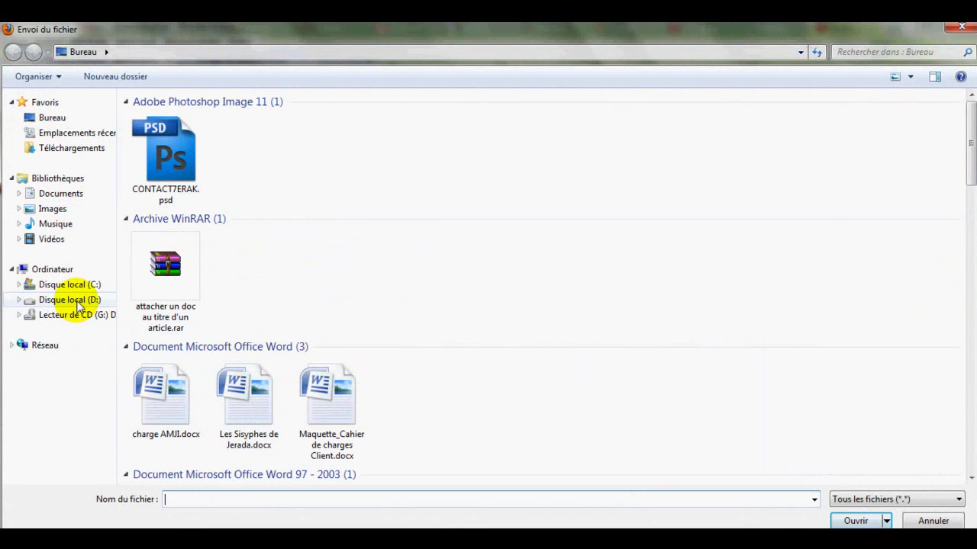
{"action": "left_click_drag", "start_coordinate": [963, 159], "coordinate": [961, 324]}
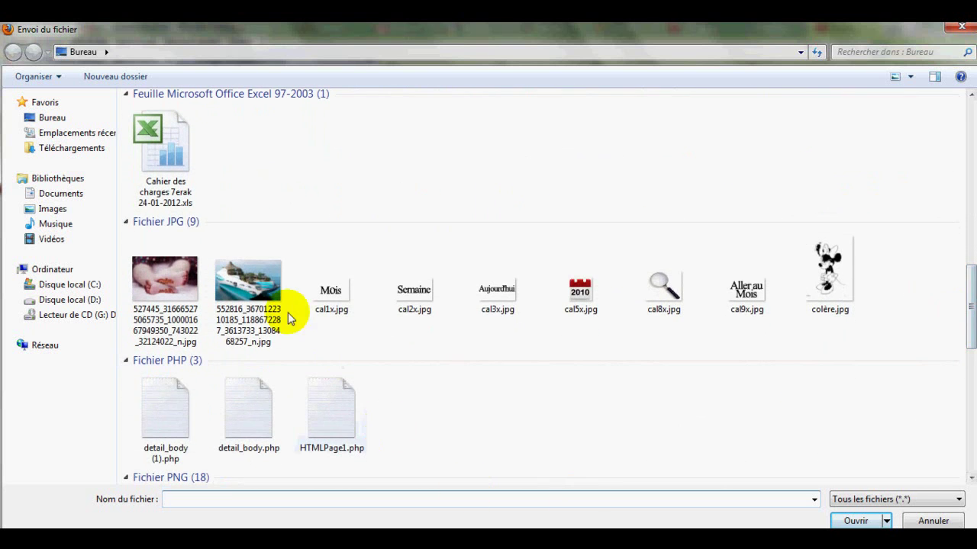
{"action": "double_click", "coordinate": [255, 293]}
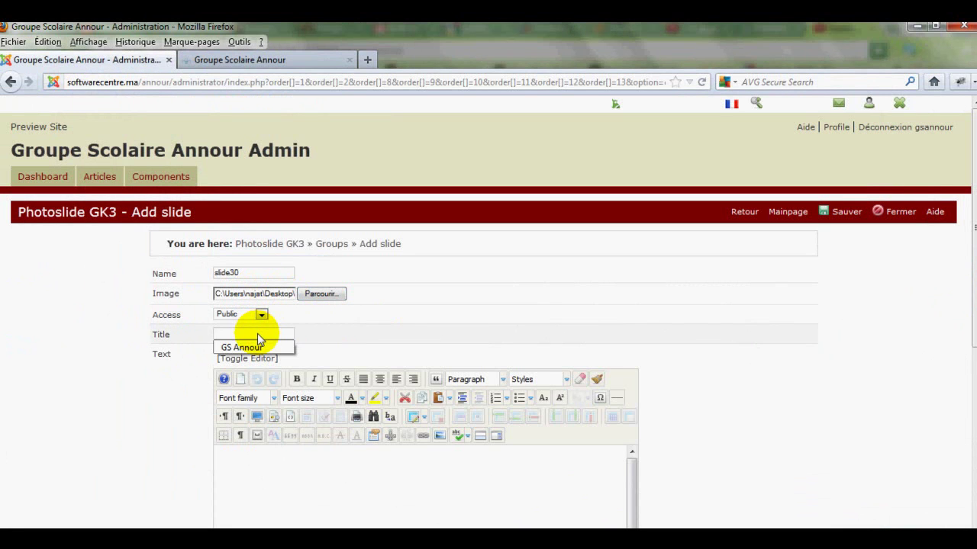
Give the slide the title "GS Annour" and fill its text with the copied description
{"action": "left_click", "coordinate": [260, 347]}
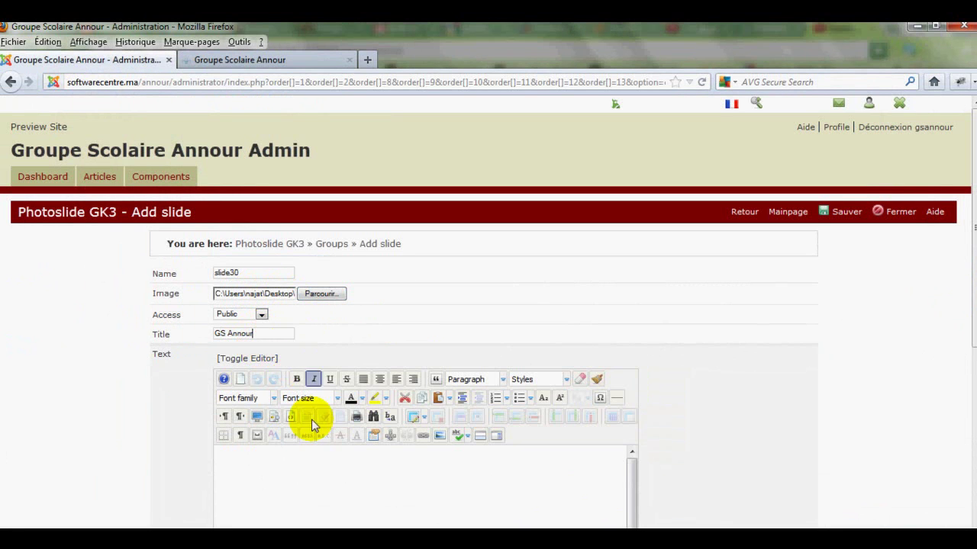
{"action": "left_click", "coordinate": [313, 481]}
{"action": "type", "text": "Description Description Description Description Description Description Description Description Description Description Description Description Description Description DescriptionDescription Description Description Description Description Description Description Description Description Description Description Description Description Description Description Description Description Description Description Description Description"}
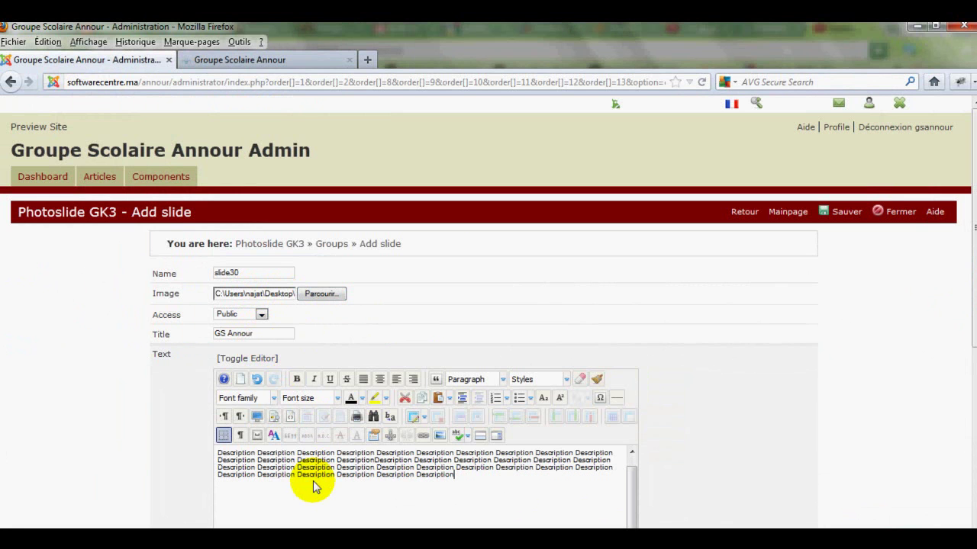
Link the slide to article 15, set its style to Stretch, and save it
{"action": "scroll", "coordinate": [746, 444], "scroll_direction": "down", "scroll_amount": 4}
{"action": "scroll", "coordinate": [741, 439], "scroll_direction": "down", "scroll_amount": 4}
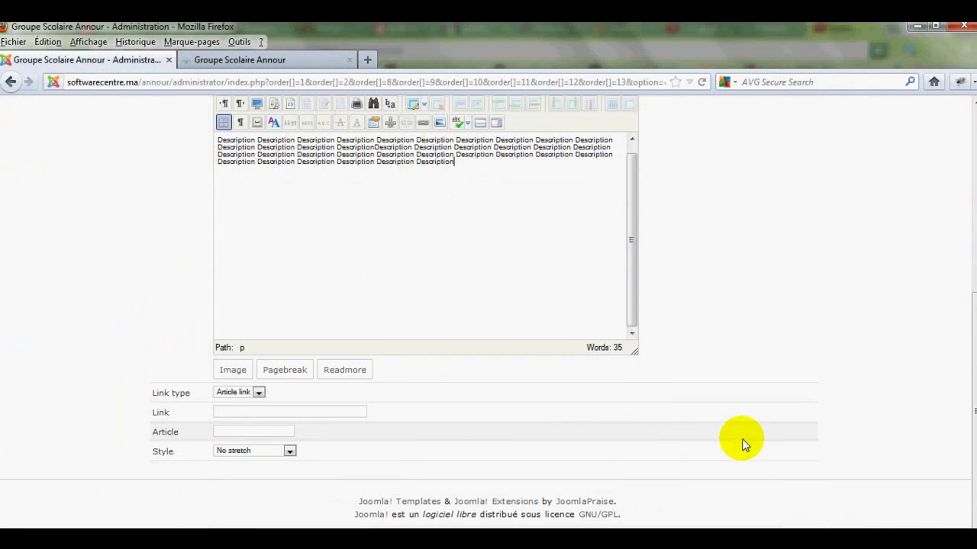
{"action": "left_click", "coordinate": [225, 432]}
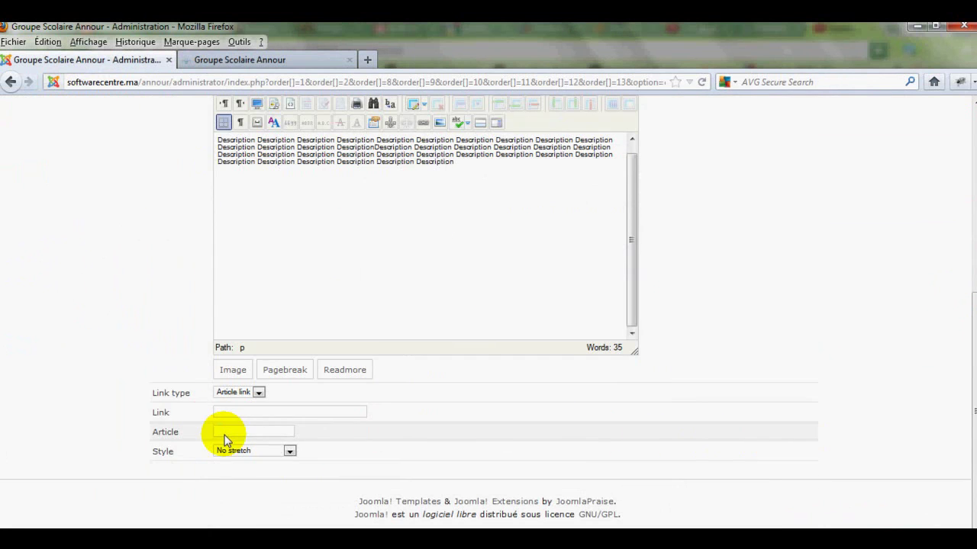
{"action": "type", "text": "15"}
{"action": "left_click", "coordinate": [256, 451]}
{"action": "left_click", "coordinate": [247, 473]}
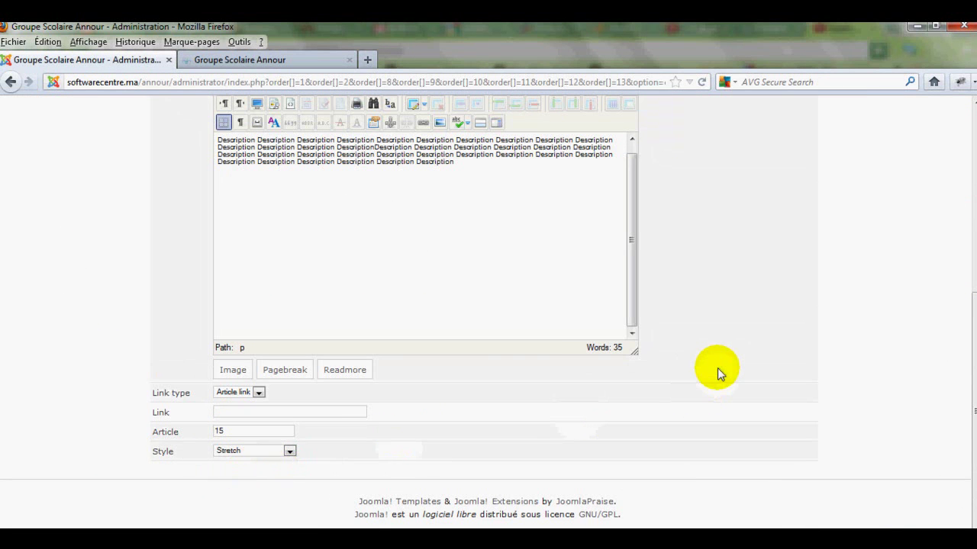
{"action": "scroll", "coordinate": [717, 368], "scroll_direction": "up", "scroll_amount": 5}
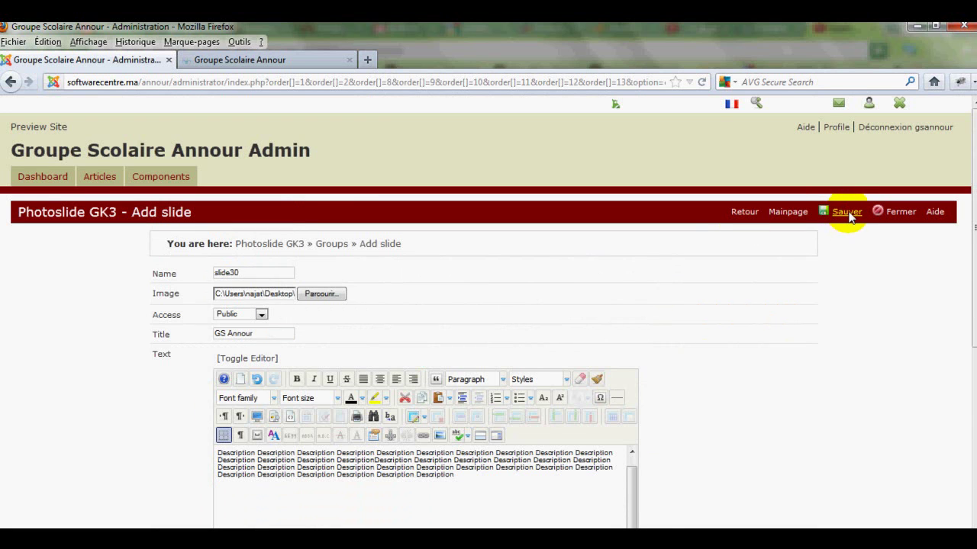
{"action": "left_click", "coordinate": [846, 212]}
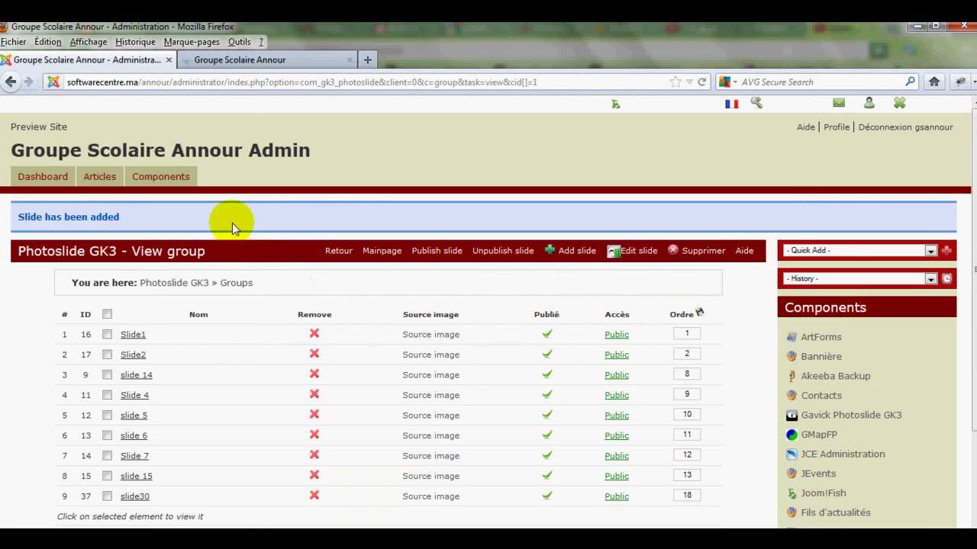
Reload the public home page, display the last slide of the slideshow, and check its image, title and description
{"action": "left_click", "coordinate": [267, 67]}
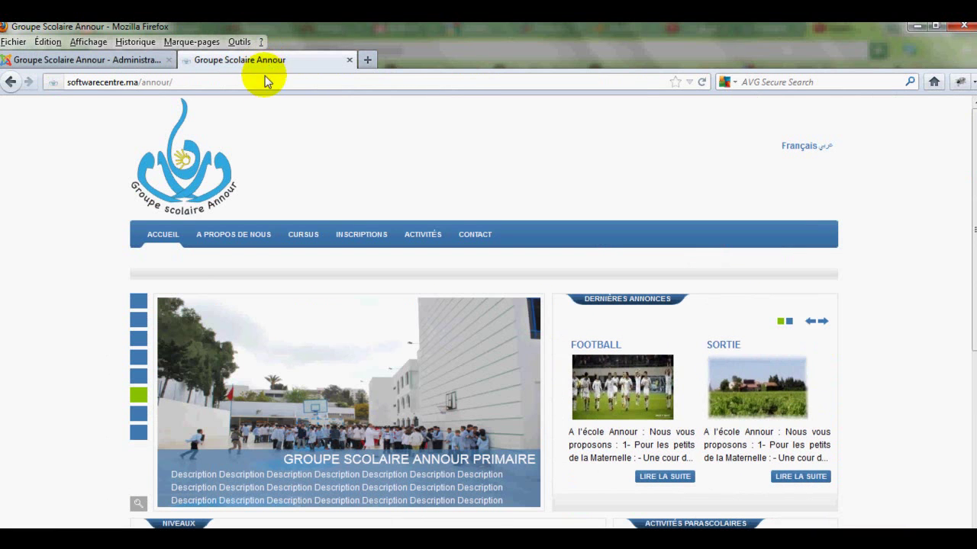
{"action": "left_click", "coordinate": [701, 81]}
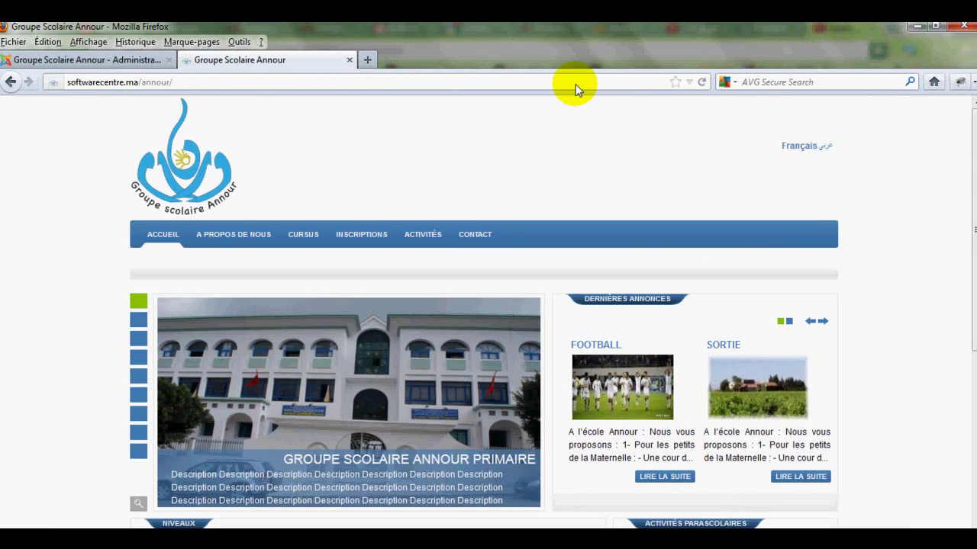
{"action": "left_click", "coordinate": [140, 450]}
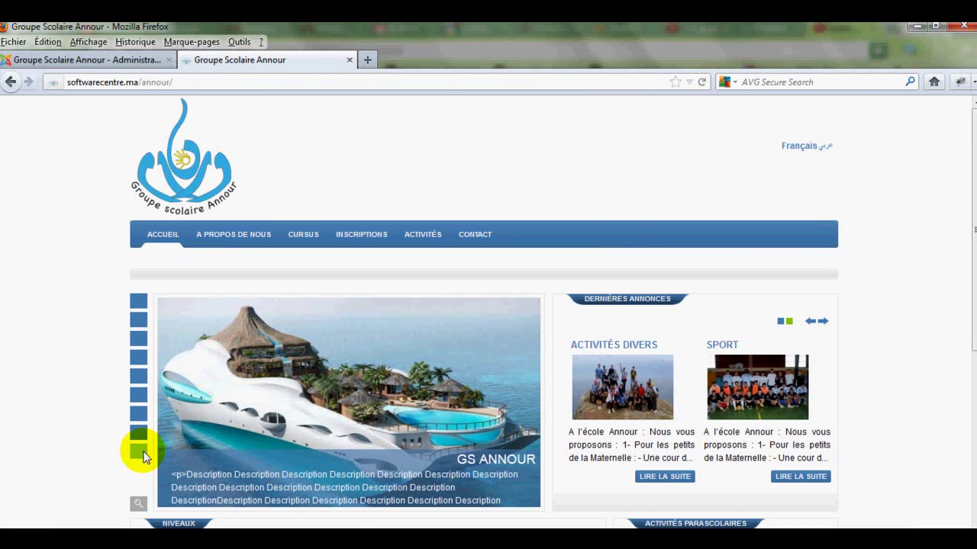
{"action": "left_click_drag", "start_coordinate": [455, 466], "coordinate": [535, 462]}
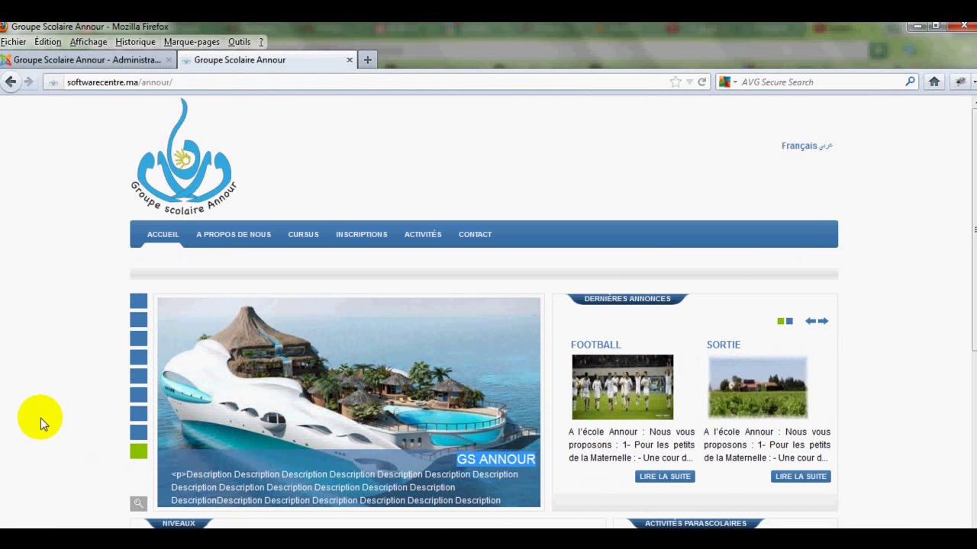
{"action": "scroll", "coordinate": [40, 418], "scroll_direction": "down", "scroll_amount": 2}
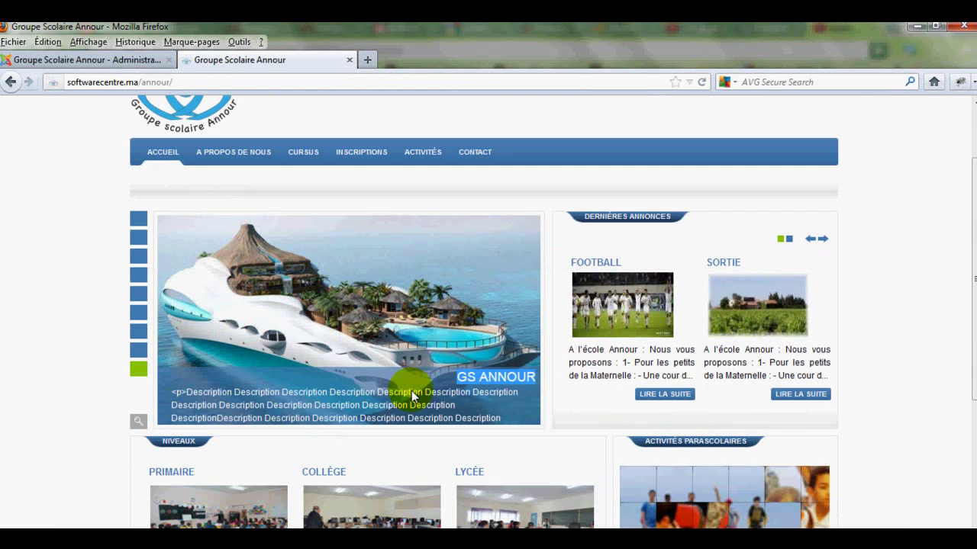
Return to the Photoslide group in the site administration and remove the slide named "slide30"
{"action": "left_click", "coordinate": [458, 391]}
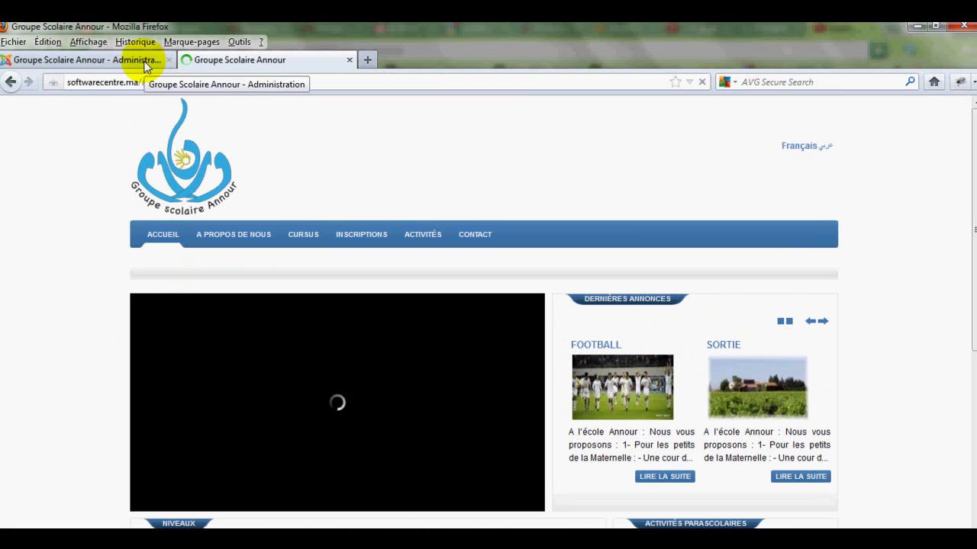
{"action": "left_click", "coordinate": [120, 58]}
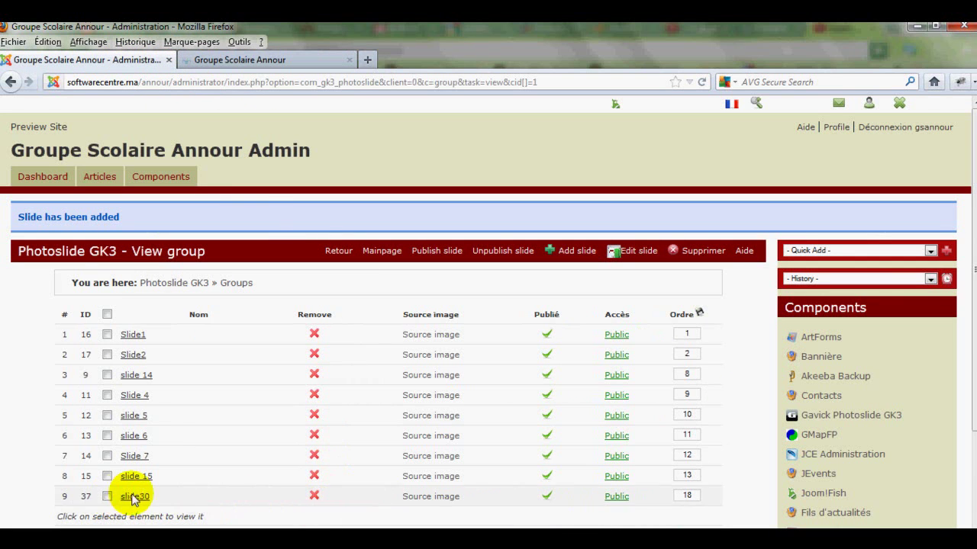
{"action": "left_click", "coordinate": [315, 496]}
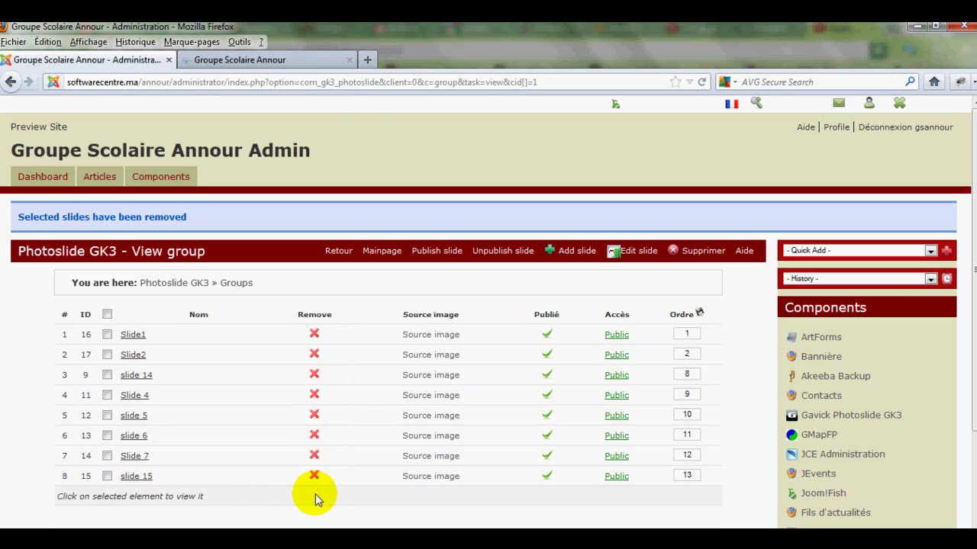
Reload the public home page and display the slideshow's slides one after another, from the second to the last, to check the ship slide's removal
{"action": "left_click", "coordinate": [305, 60]}
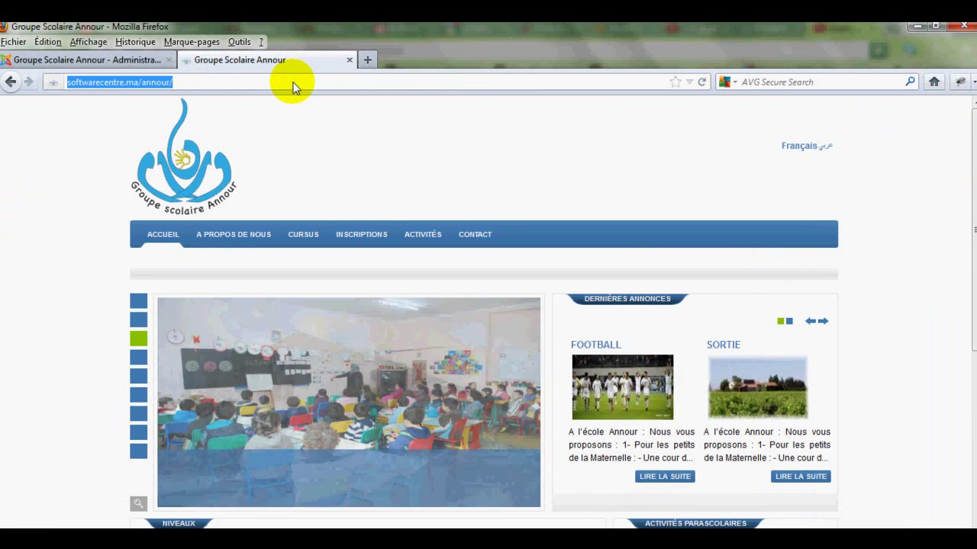
{"action": "left_click", "coordinate": [700, 82]}
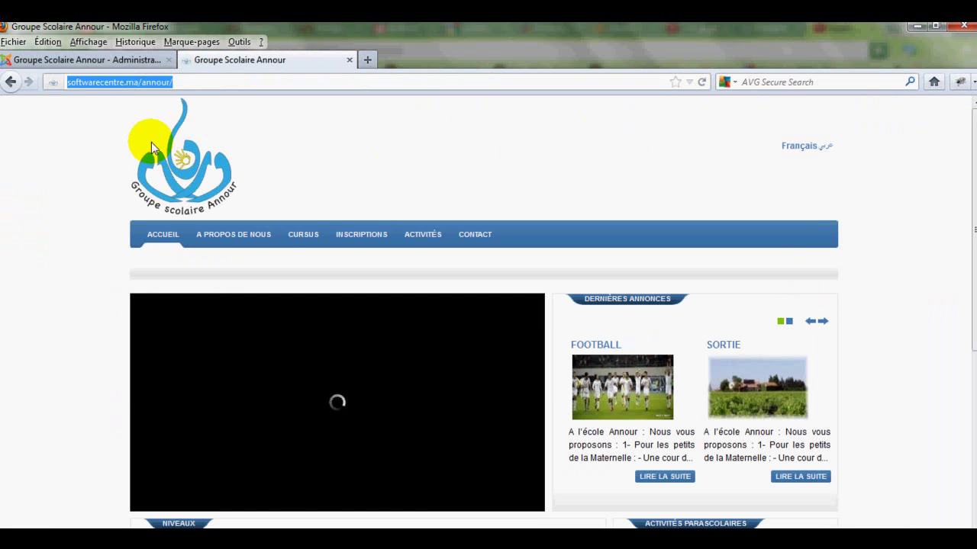
{"action": "left_click", "coordinate": [137, 320]}
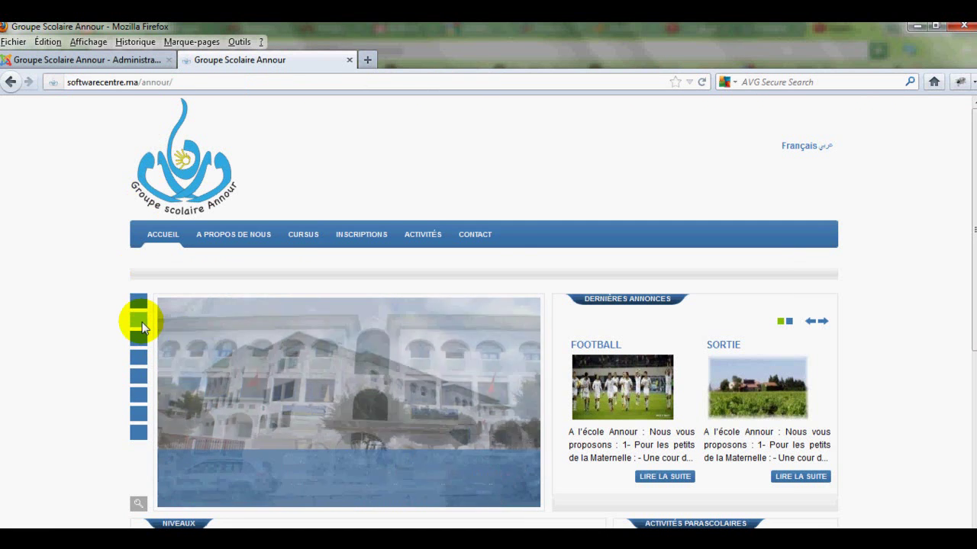
{"action": "left_click", "coordinate": [139, 338]}
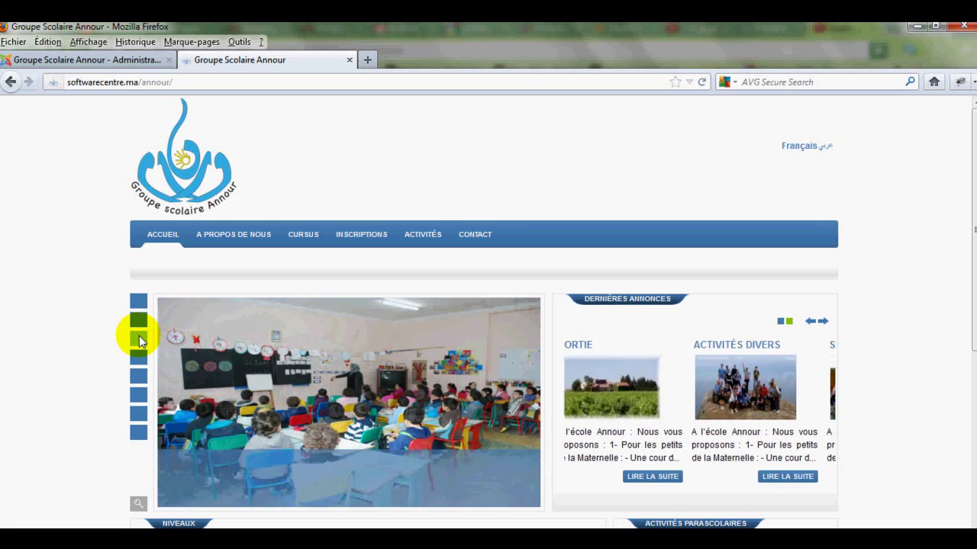
{"action": "left_click", "coordinate": [138, 357]}
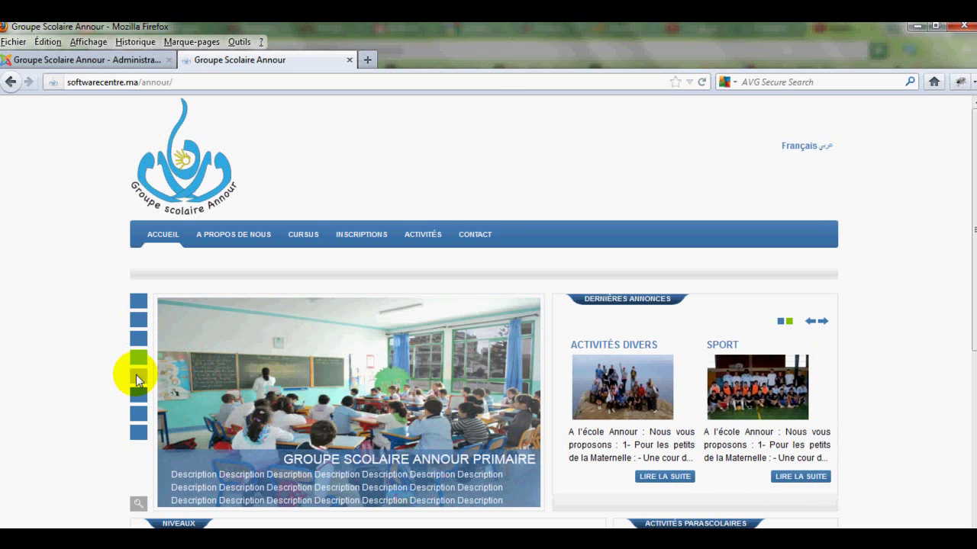
{"action": "left_click", "coordinate": [138, 375]}
{"action": "left_click", "coordinate": [137, 394]}
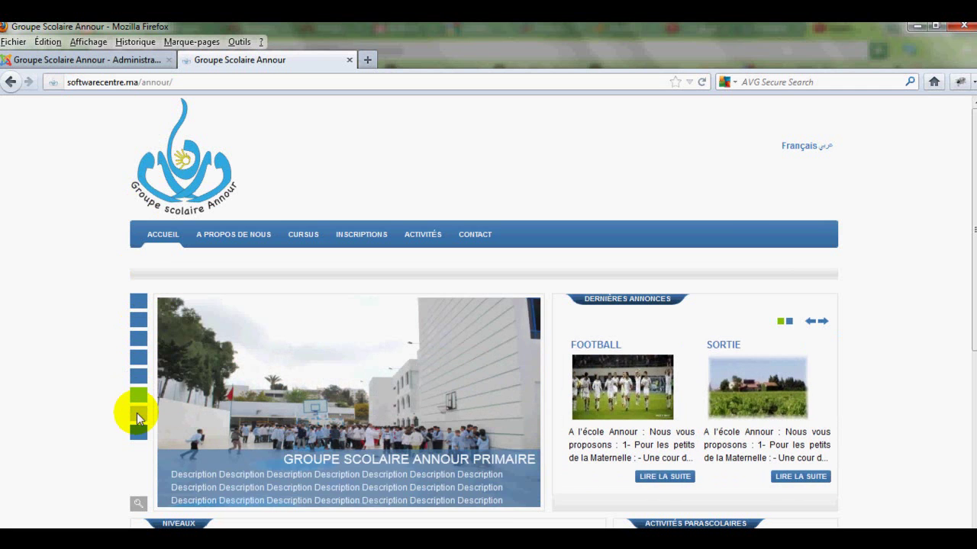
{"action": "left_click", "coordinate": [137, 412]}
{"action": "left_click", "coordinate": [138, 432]}
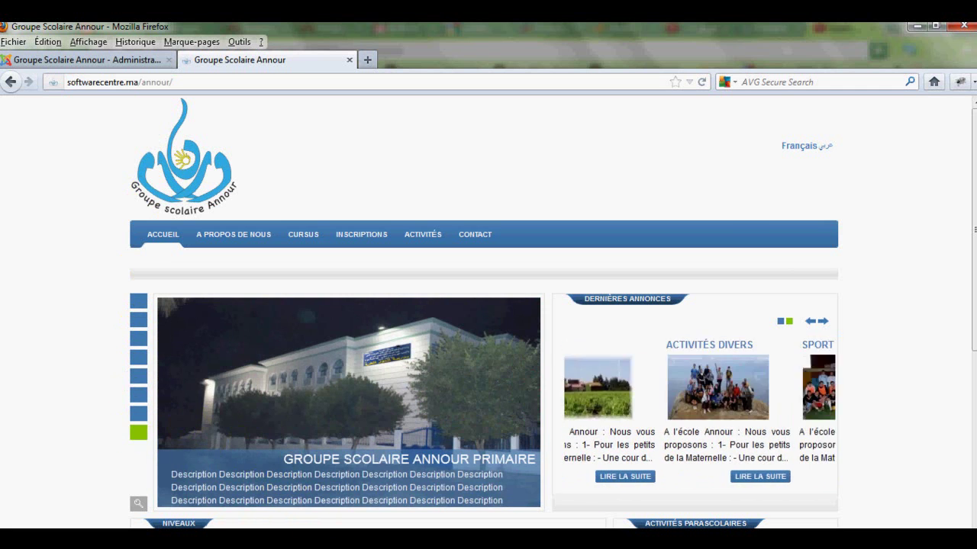
{"action": "left_click", "coordinate": [373, 537]}
{"action": "left_click", "coordinate": [325, 524]}
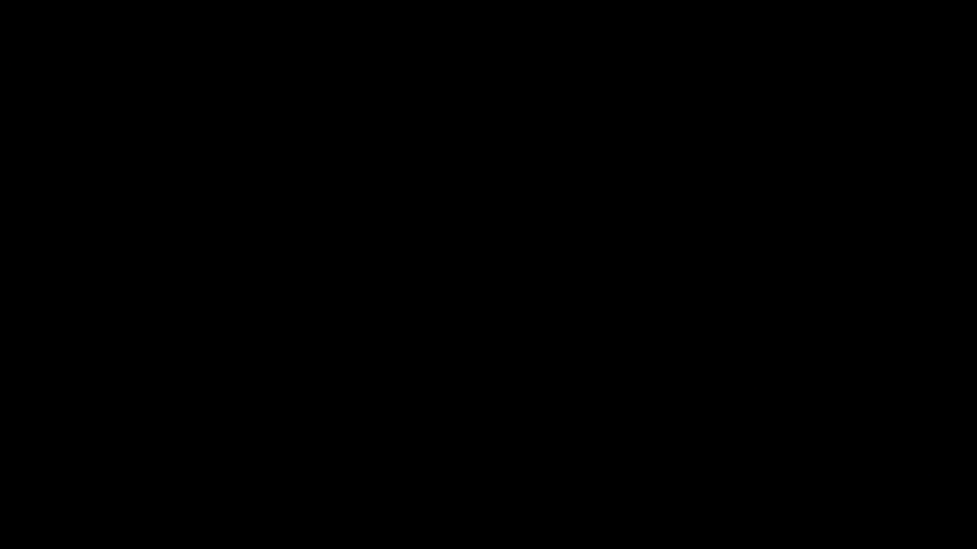